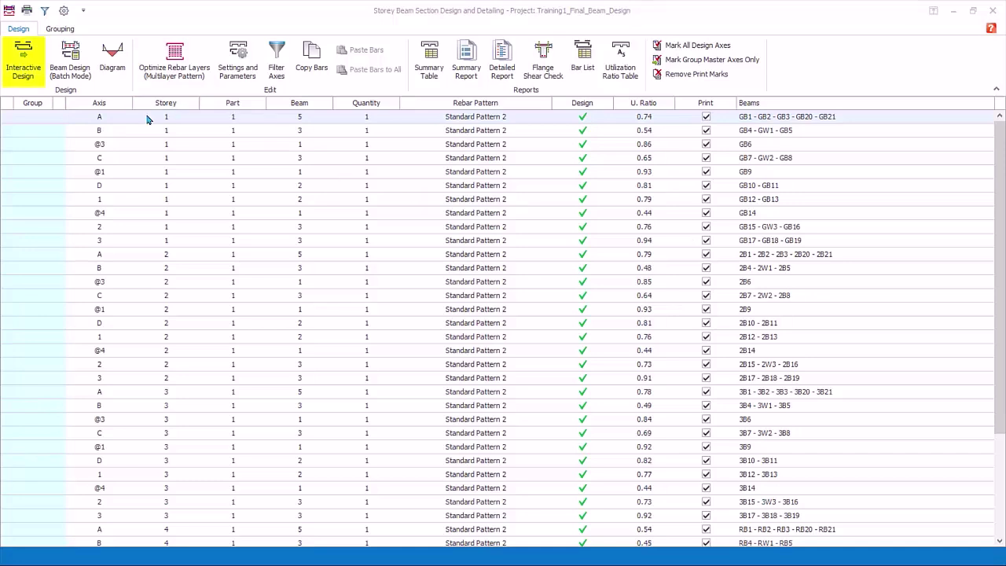
Step: Open the interactive design of axis A on storey 1 and maximize its reinforcement data window
{"action": "left_click", "coordinate": [108, 121]}
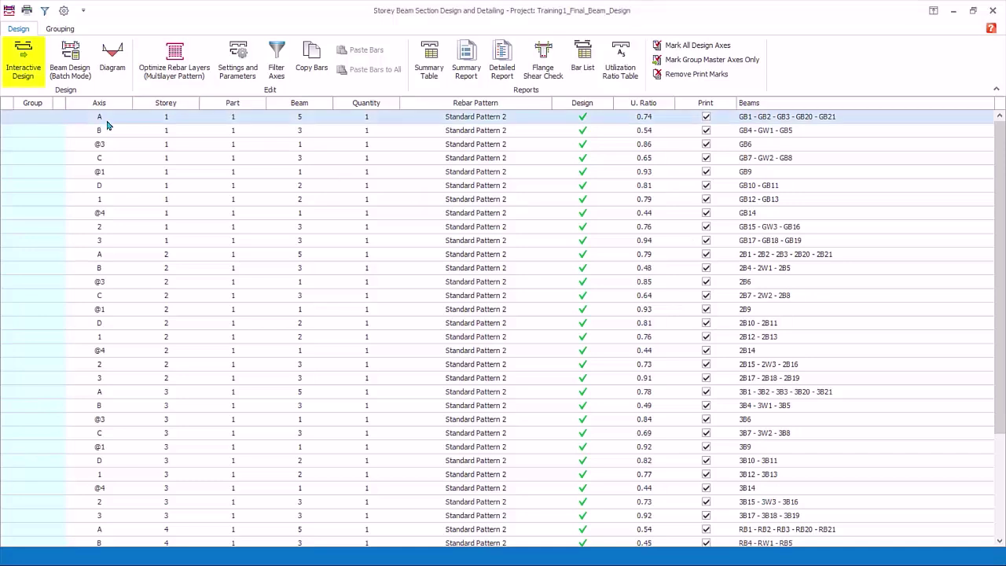
{"action": "double_click", "coordinate": [107, 125]}
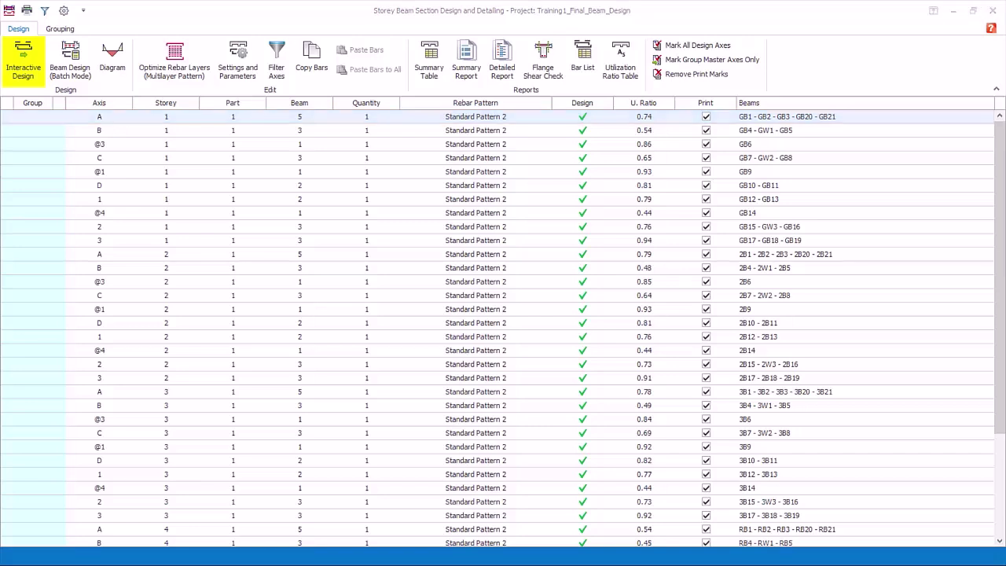
{"action": "left_click", "coordinate": [108, 124]}
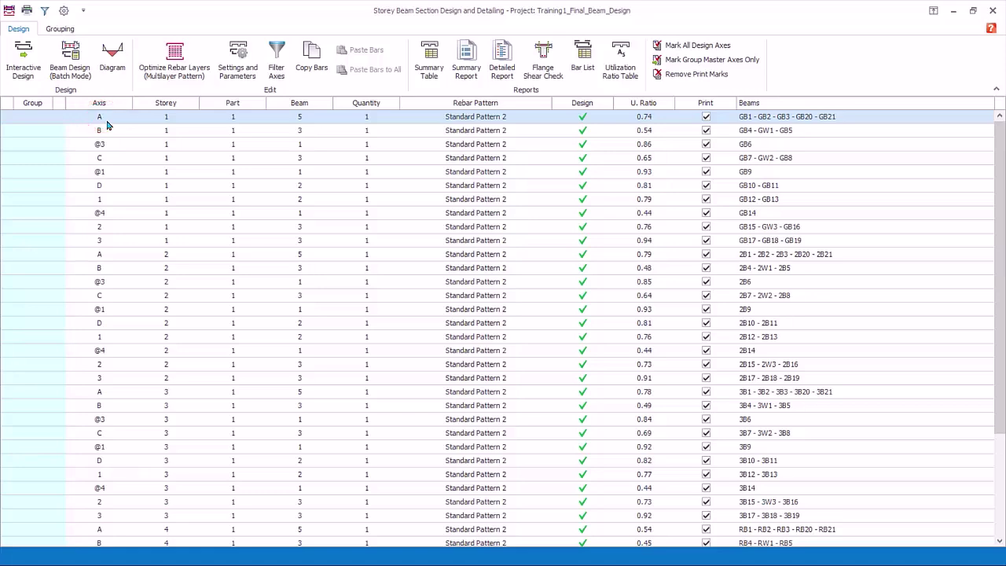
{"action": "double_click", "coordinate": [107, 125]}
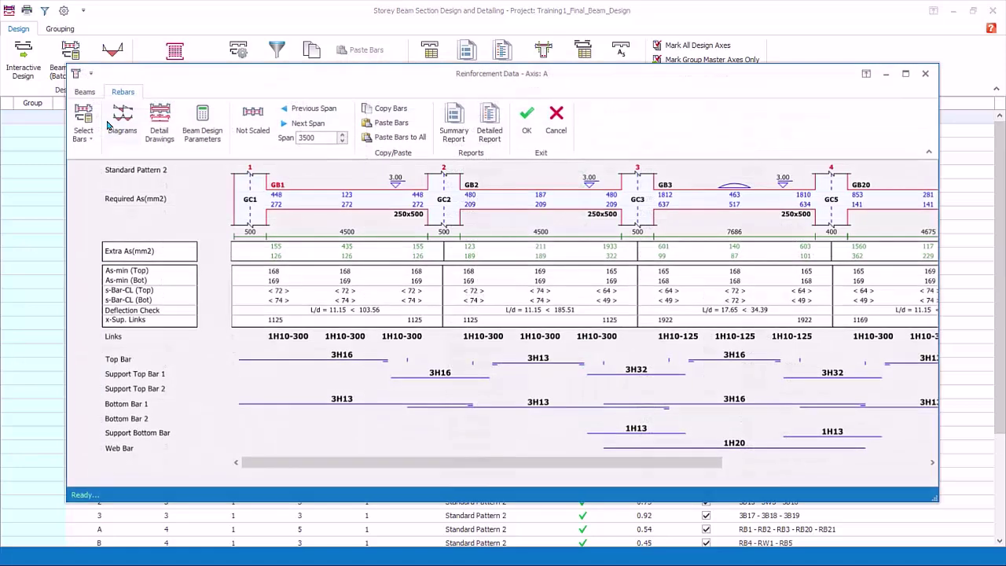
{"action": "left_click", "coordinate": [906, 74]}
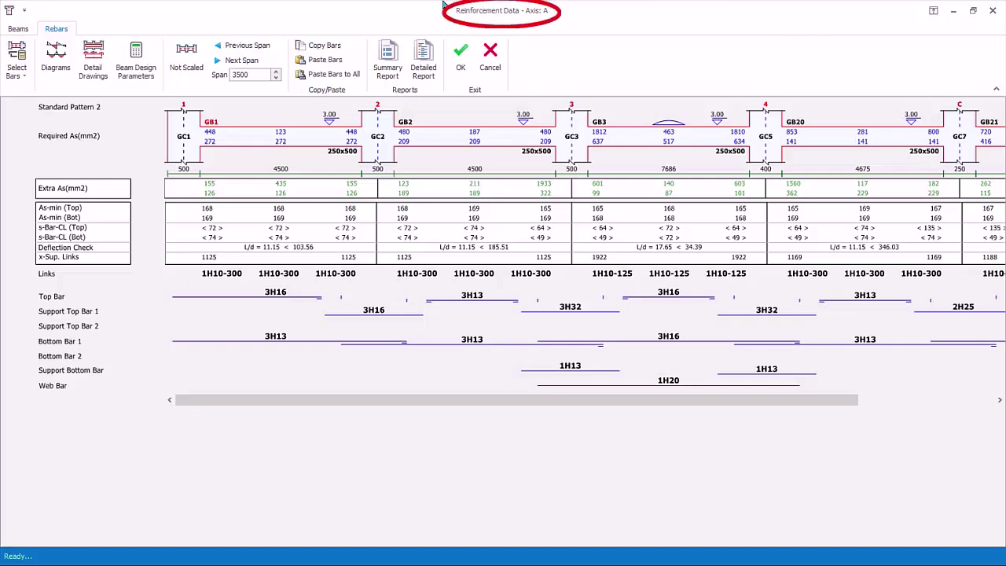
Step: Review members GB1, GB2 and GB3 in the axis A beam data, viewing the model preview in side and 3D views
{"action": "left_click", "coordinate": [18, 29]}
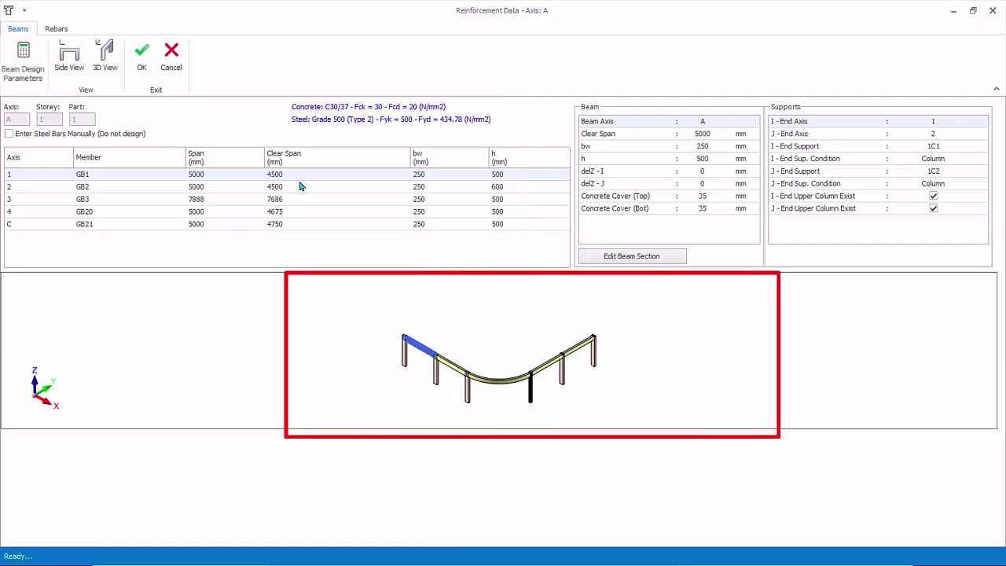
{"action": "scroll", "coordinate": [388, 387], "scroll_direction": "up", "scroll_amount": 2}
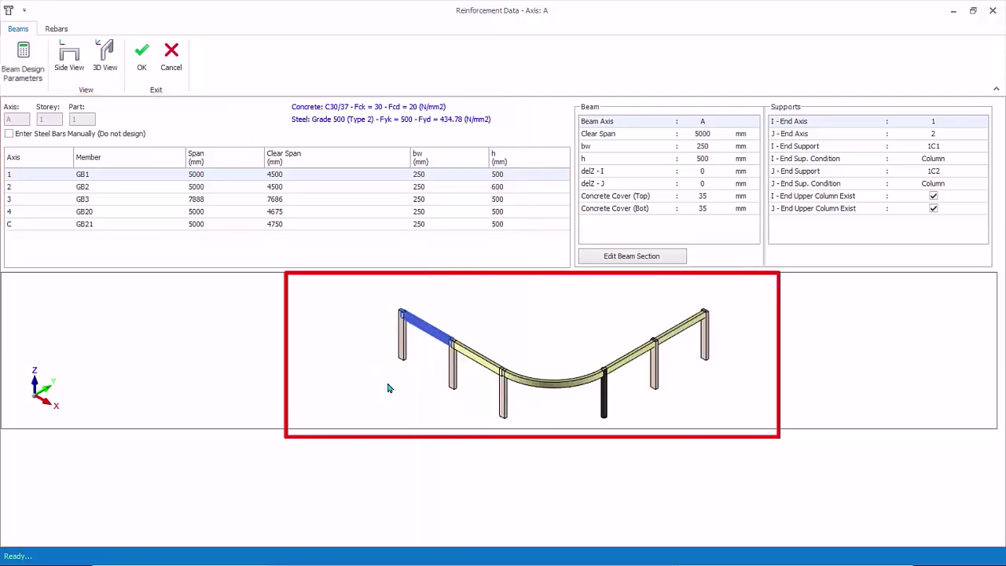
{"action": "left_click", "coordinate": [209, 187]}
{"action": "left_click", "coordinate": [201, 199]}
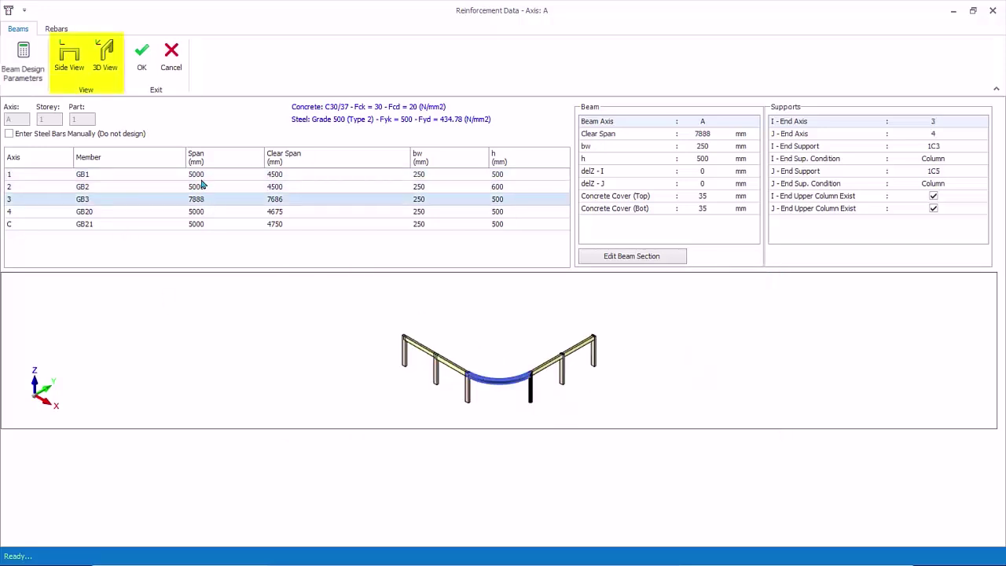
{"action": "left_click", "coordinate": [201, 175]}
{"action": "left_click", "coordinate": [202, 186]}
{"action": "left_click", "coordinate": [202, 174]}
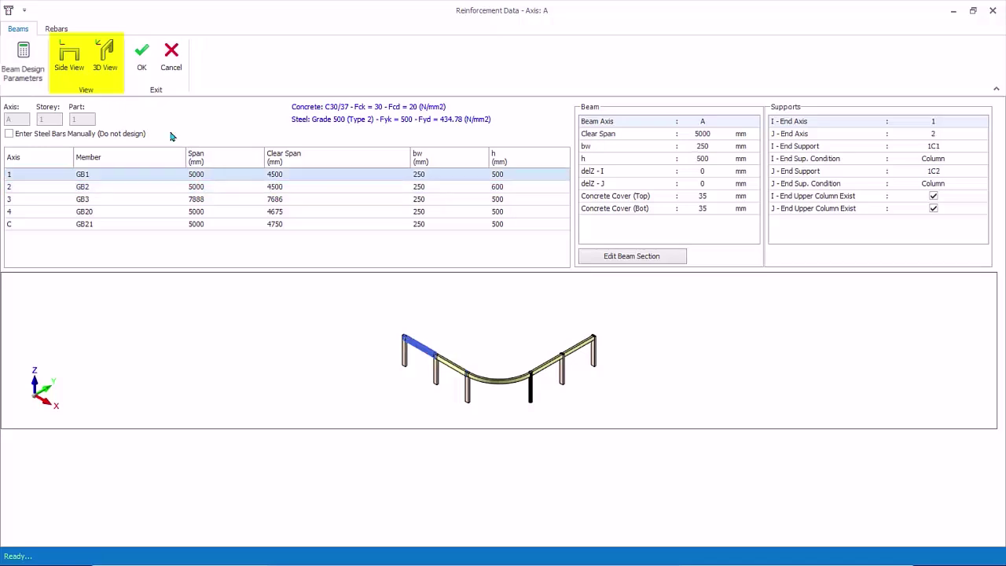
{"action": "left_click", "coordinate": [69, 55]}
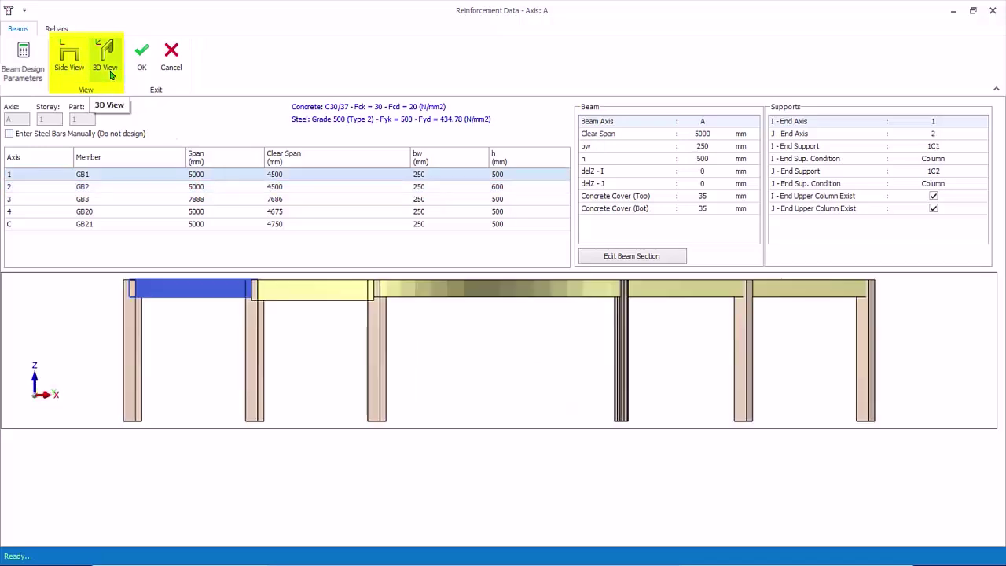
{"action": "left_click", "coordinate": [109, 70]}
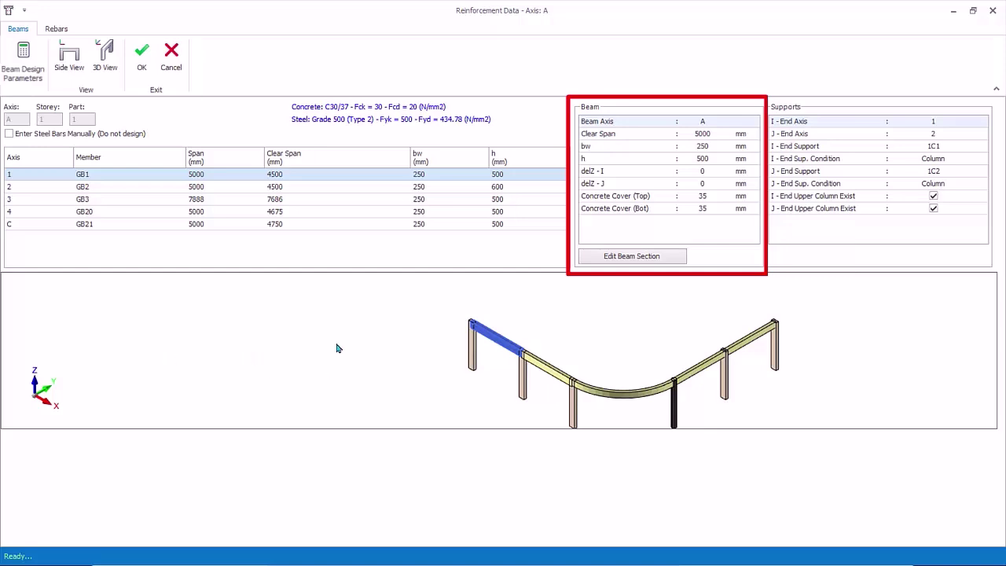
Step: Inspect the width and height fields of beam GB1's section, and leave the section editor without saving
{"action": "left_click", "coordinate": [631, 256]}
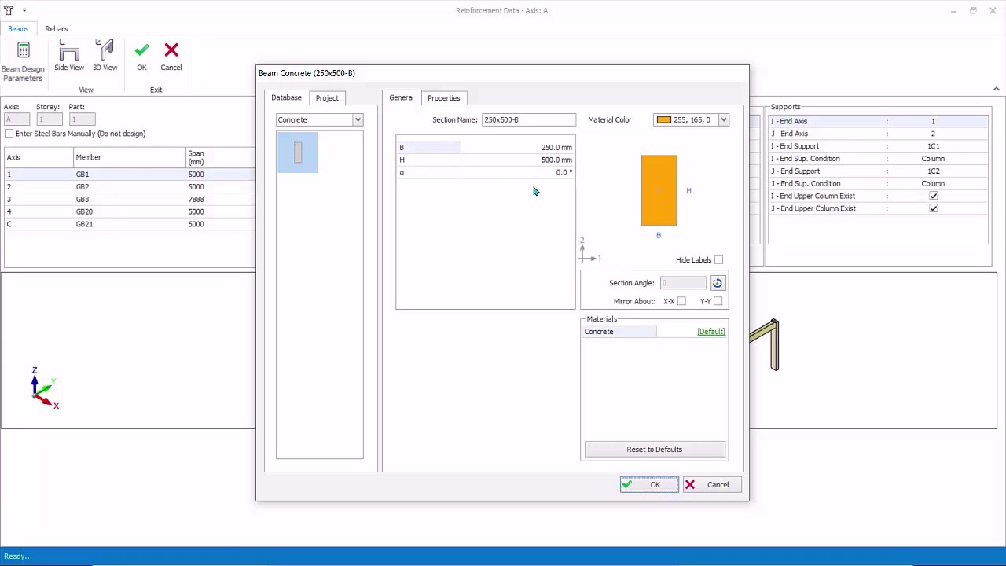
{"action": "left_click", "coordinate": [539, 149]}
{"action": "left_click", "coordinate": [540, 160]}
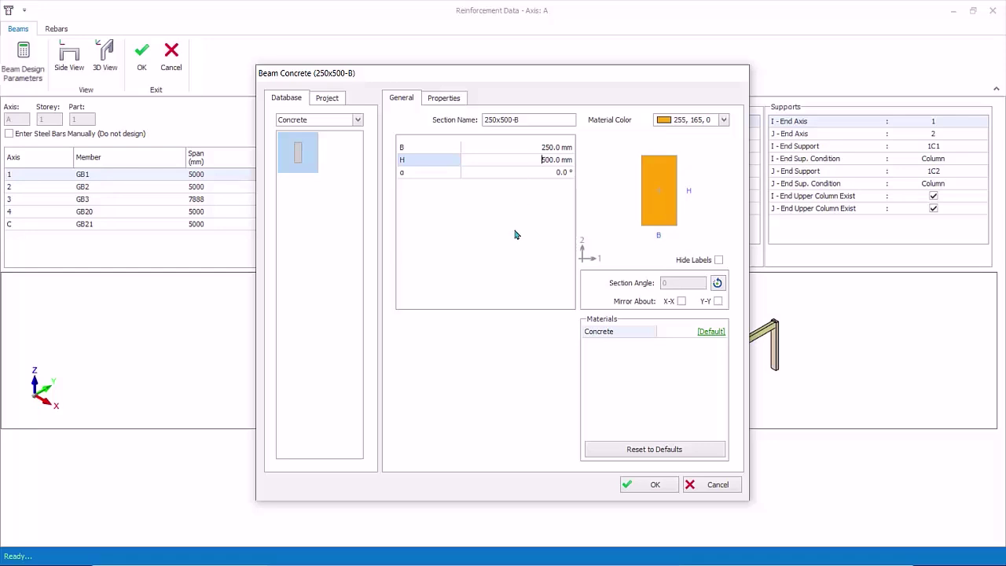
{"action": "left_click", "coordinate": [717, 484]}
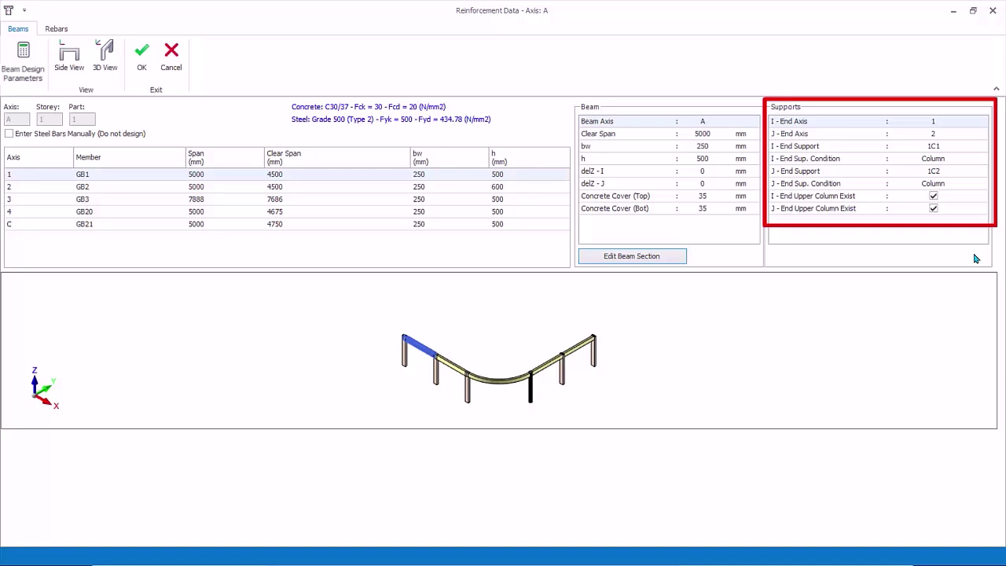
Step: Examine GB1's support data, covering the J-end axis, the I-end support and the I-end support condition
{"action": "left_click", "coordinate": [954, 133]}
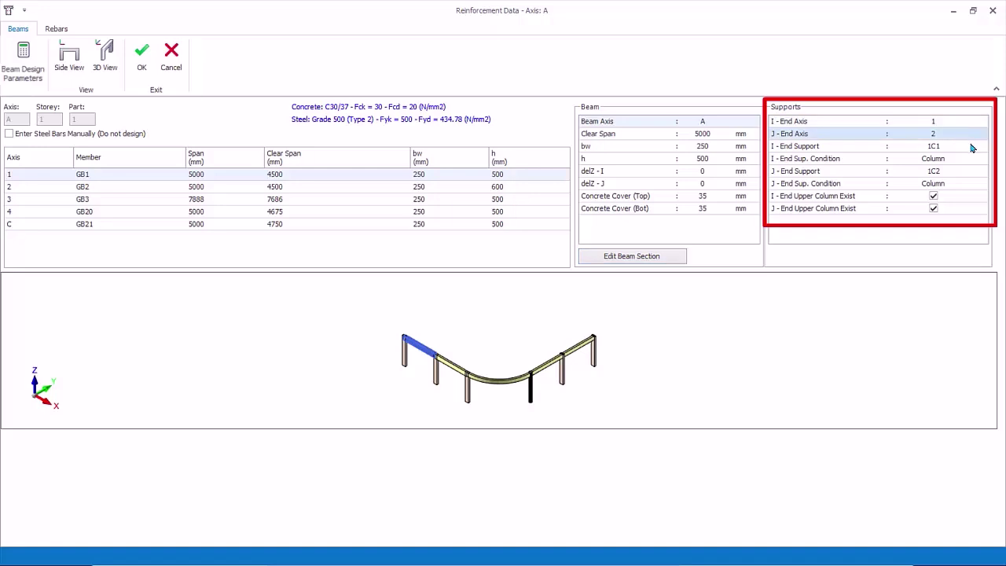
{"action": "left_click", "coordinate": [969, 149]}
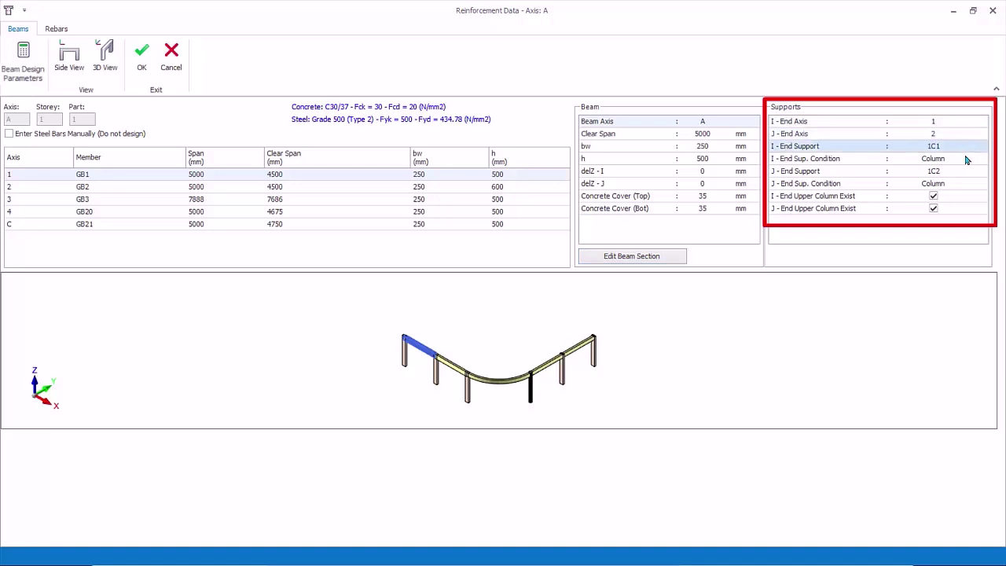
{"action": "left_click", "coordinate": [965, 160]}
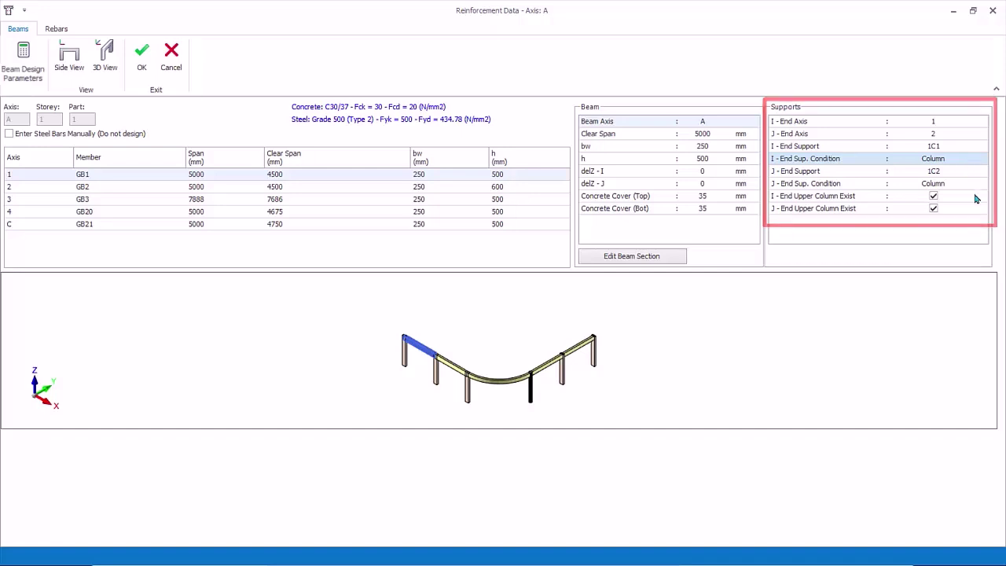
Step: Inspect GB1's beam design parameters with manual editing enabled for the moment and shear fields, and discard the dialog
{"action": "left_click", "coordinate": [96, 175]}
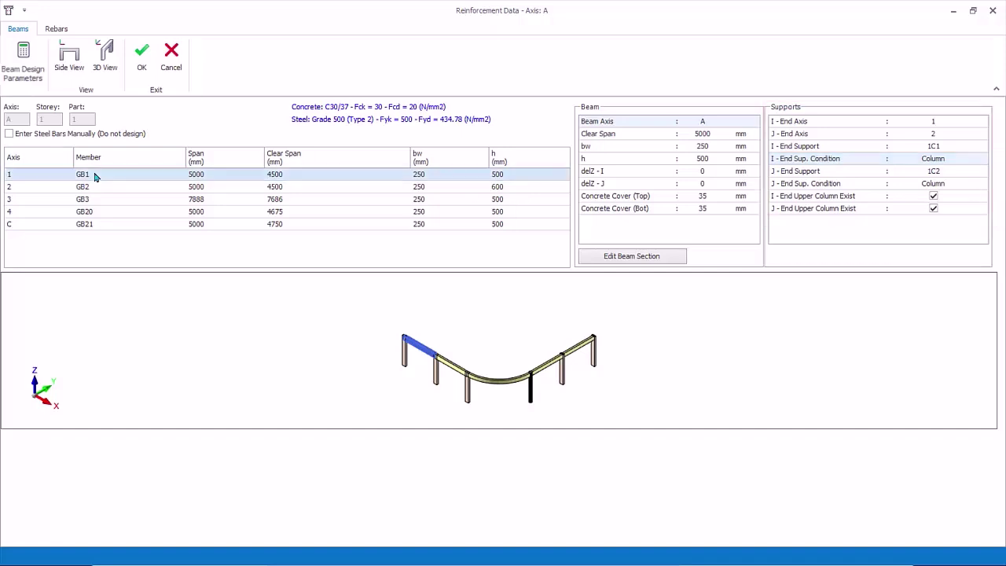
{"action": "left_click", "coordinate": [23, 59]}
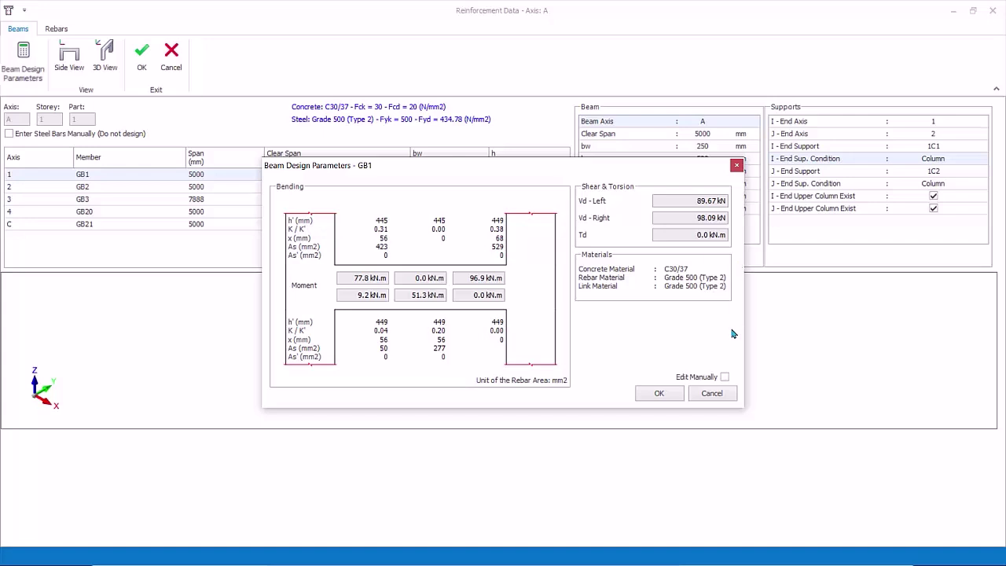
{"action": "left_click", "coordinate": [723, 377]}
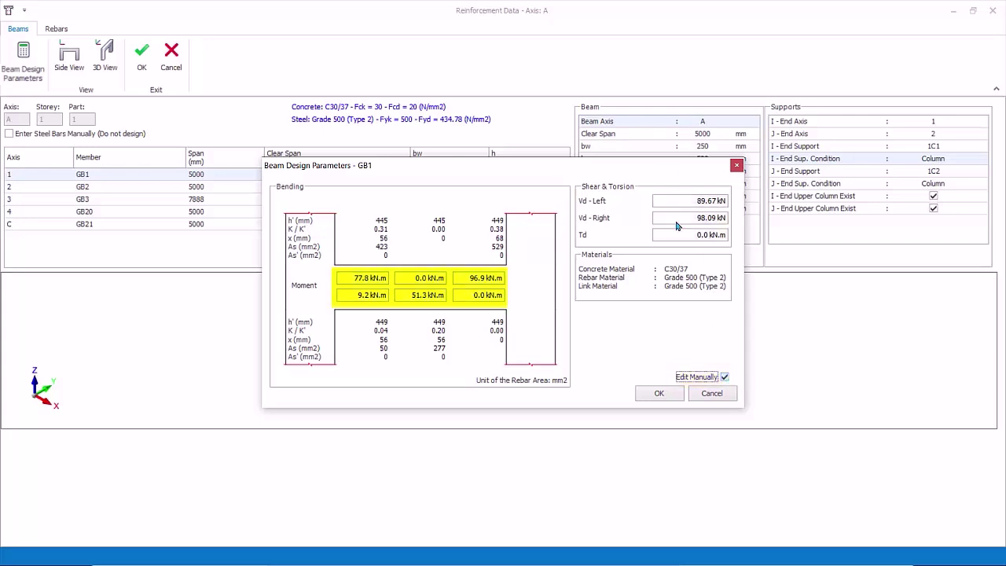
{"action": "left_click", "coordinate": [460, 278]}
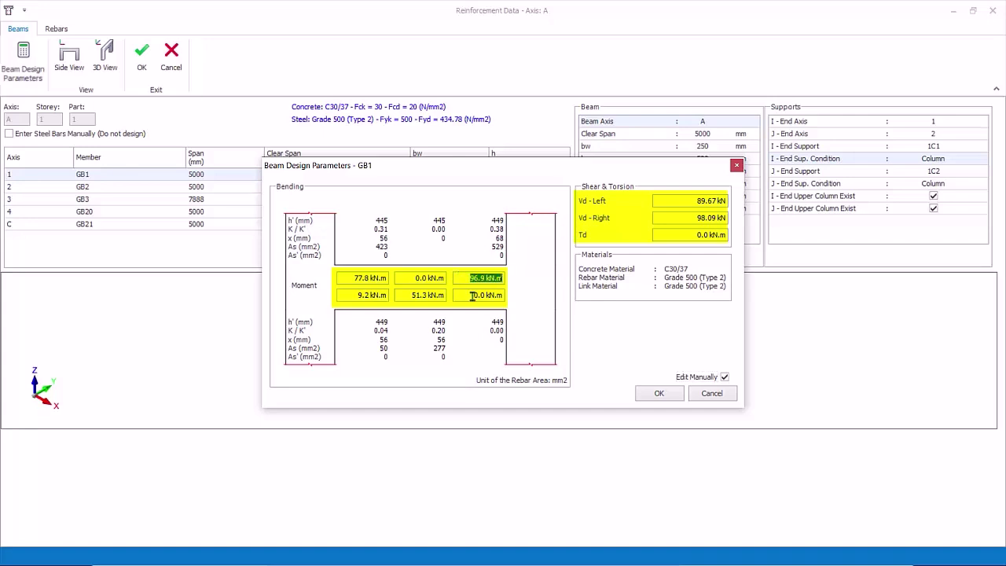
{"action": "left_click", "coordinate": [471, 295]}
{"action": "left_click", "coordinate": [686, 203]}
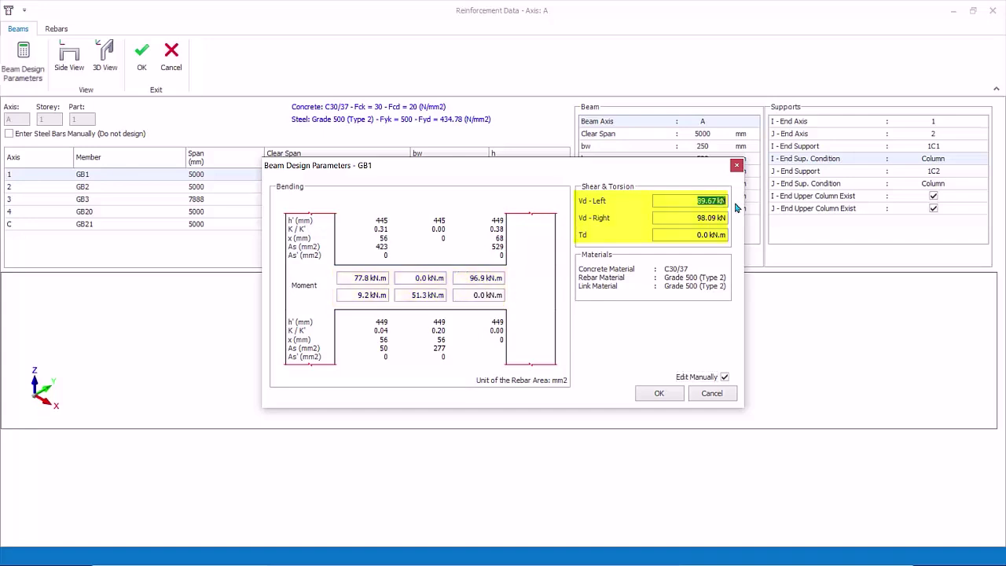
{"action": "left_click", "coordinate": [715, 398]}
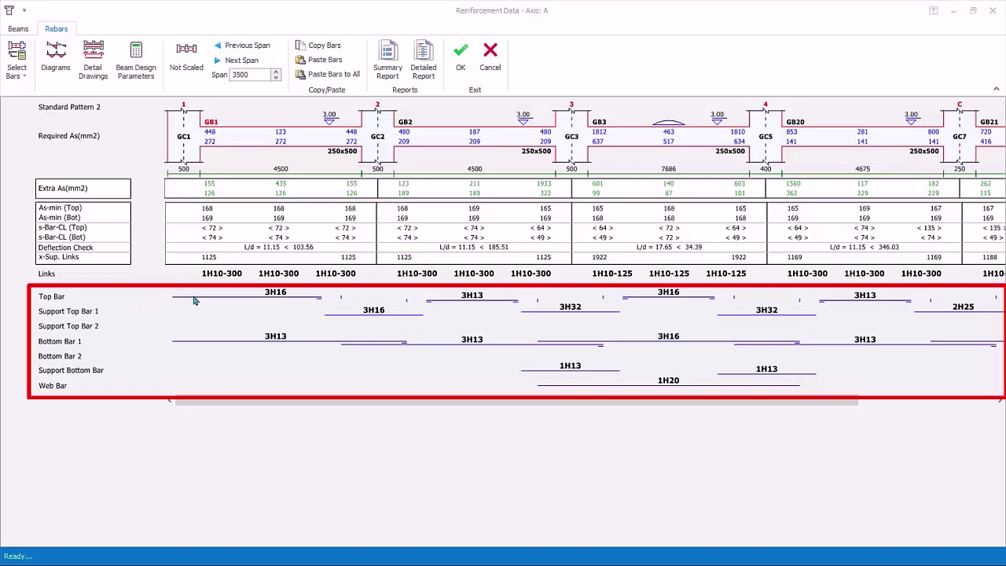
Step: Examine the rebar layout of axis A, covering GB1's top and bottom bars, the support bars and GB3's web bar
{"action": "left_click", "coordinate": [276, 295]}
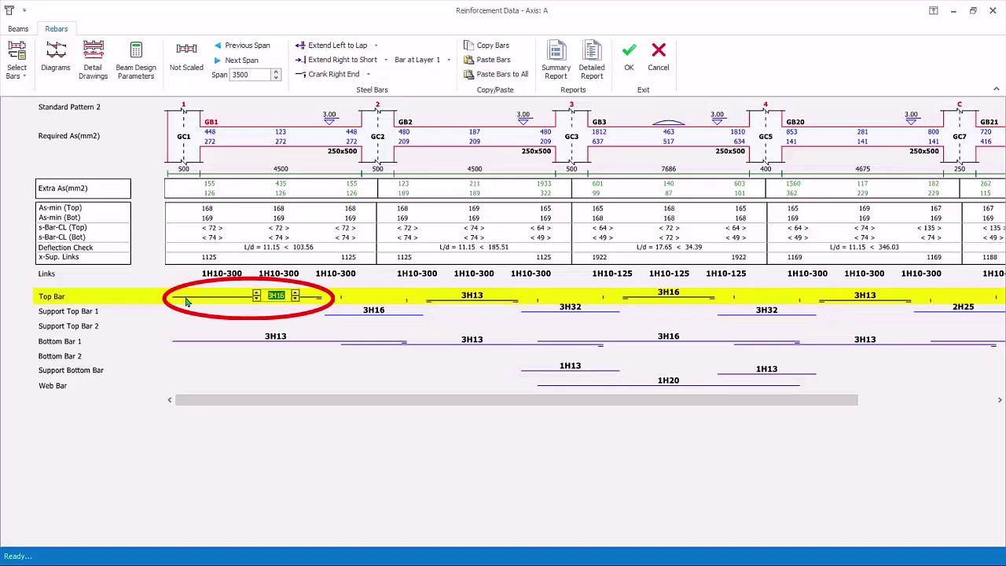
{"action": "left_click_drag", "start_coordinate": [338, 314], "coordinate": [367, 316]}
{"action": "left_click", "coordinate": [273, 339]}
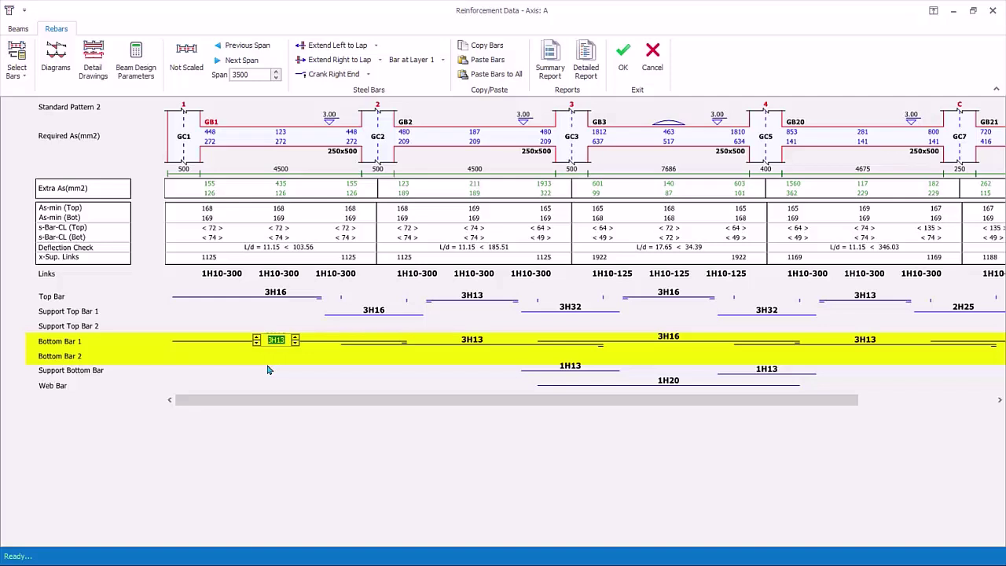
{"action": "mouse_move", "coordinate": [267, 369]}
{"action": "left_mouse_down"}
{"action": "mouse_move", "coordinate": [280, 360]}
{"action": "mouse_move", "coordinate": [368, 397]}
{"action": "mouse_move", "coordinate": [386, 374]}
{"action": "left_mouse_up"}
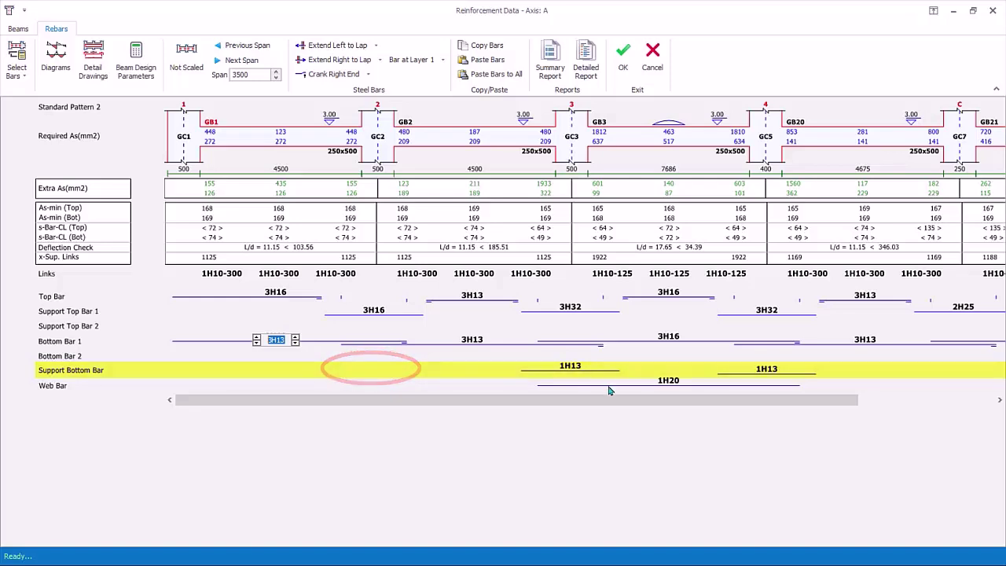
{"action": "left_click", "coordinate": [672, 385]}
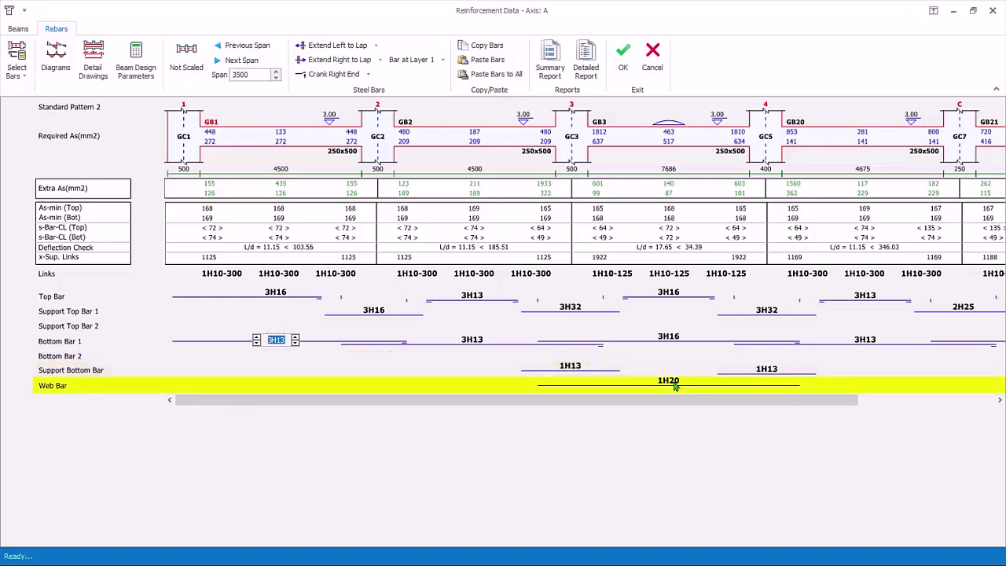
Step: Check the shear and torsion details of the GB1 and GB3 links, and inspect the web bars of GB2 and GB3
{"action": "left_click", "coordinate": [331, 272]}
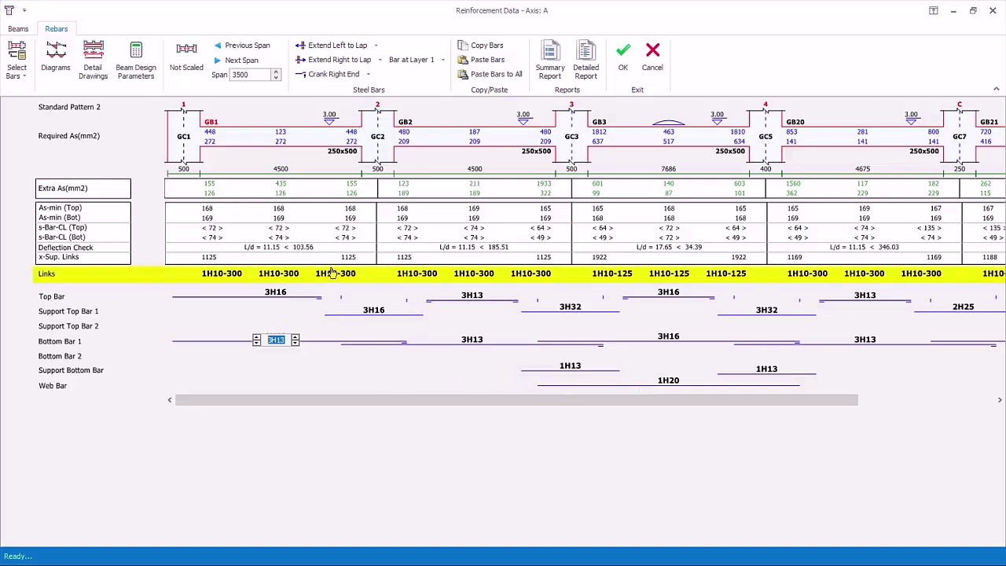
{"action": "left_click", "coordinate": [289, 272]}
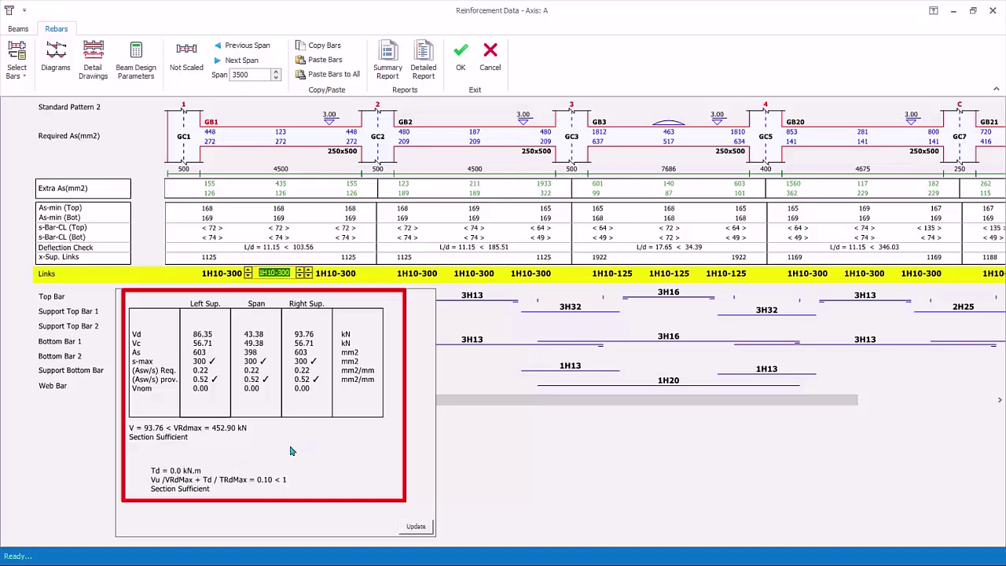
{"action": "left_click", "coordinate": [668, 273]}
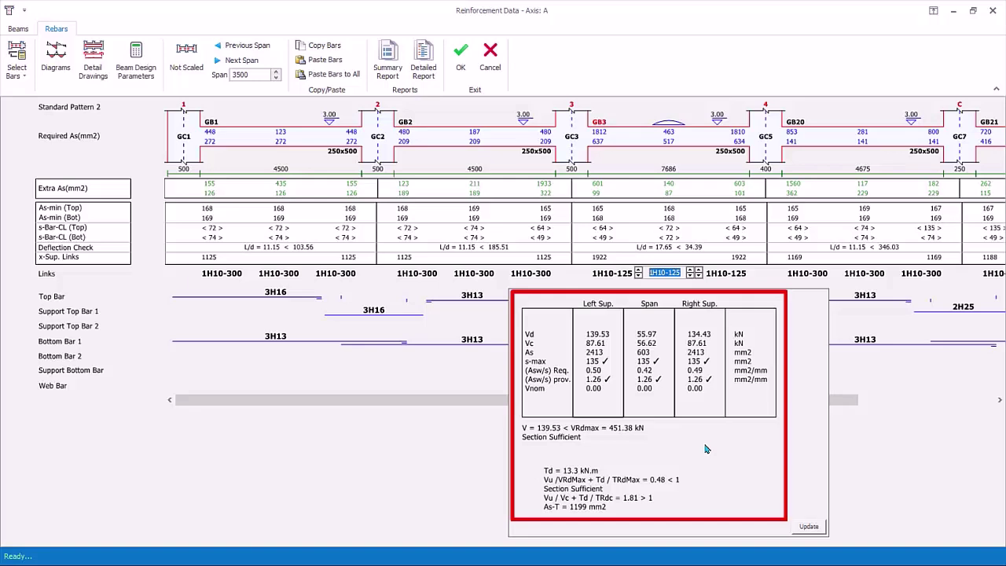
{"action": "left_click", "coordinate": [455, 387]}
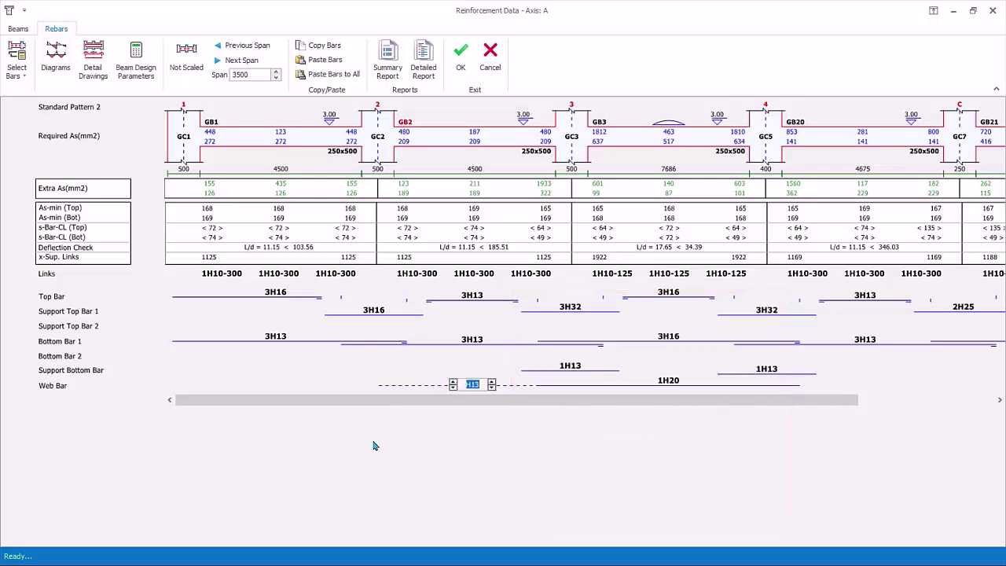
{"action": "left_click", "coordinate": [667, 385]}
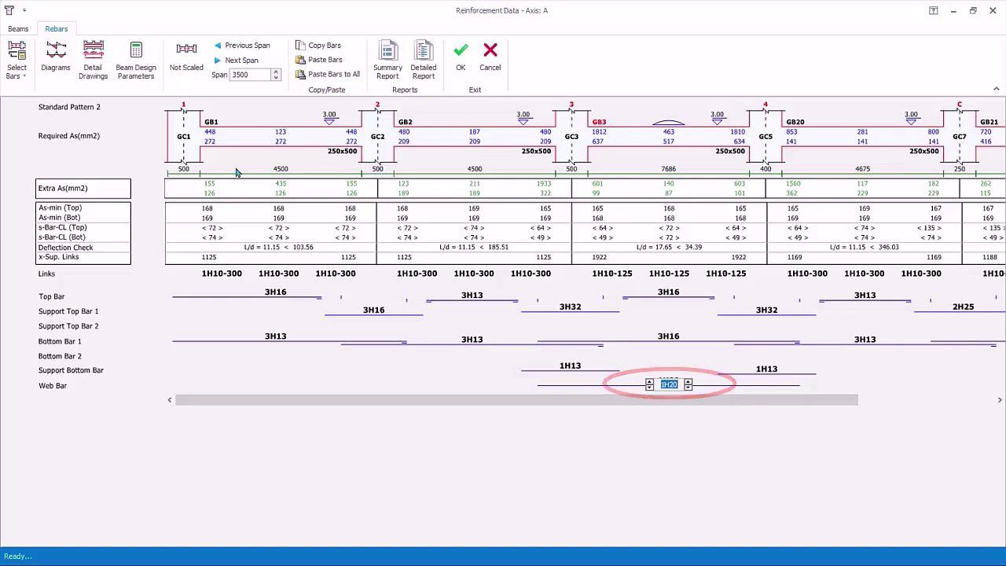
Step: Open the detail drawing of axis A and review the beam elevation from GB1 through GB3
{"action": "left_click", "coordinate": [94, 69]}
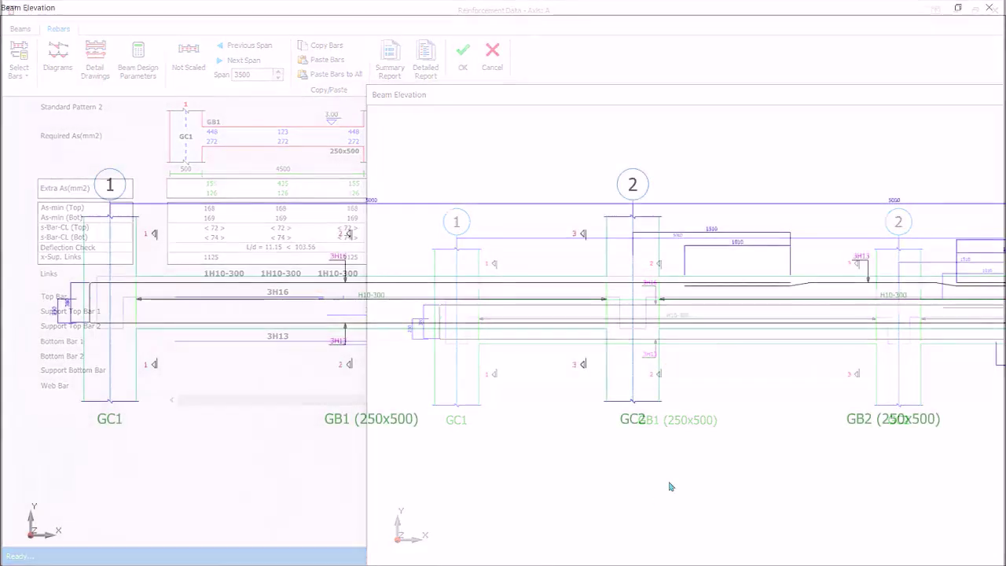
{"action": "middle_click_drag", "start_coordinate": [684, 442], "coordinate": [408, 424]}
{"action": "middle_click_drag", "start_coordinate": [762, 421], "coordinate": [288, 410]}
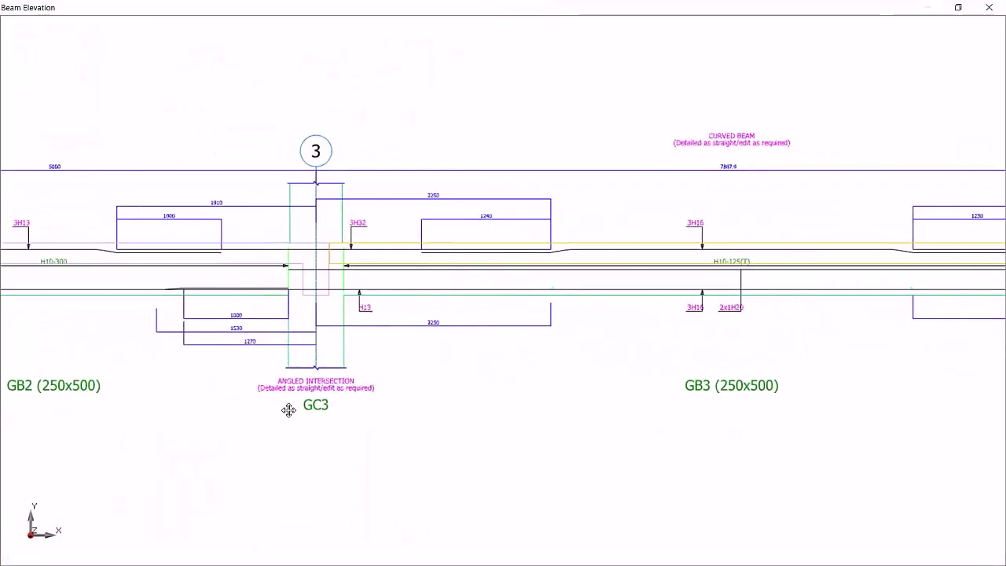
{"action": "mouse_move", "coordinate": [736, 395]}
{"action": "middle_mouse_down"}
{"action": "mouse_move", "coordinate": [588, 395]}
{"action": "mouse_move", "coordinate": [577, 417]}
{"action": "mouse_move", "coordinate": [555, 417]}
{"action": "middle_mouse_up"}
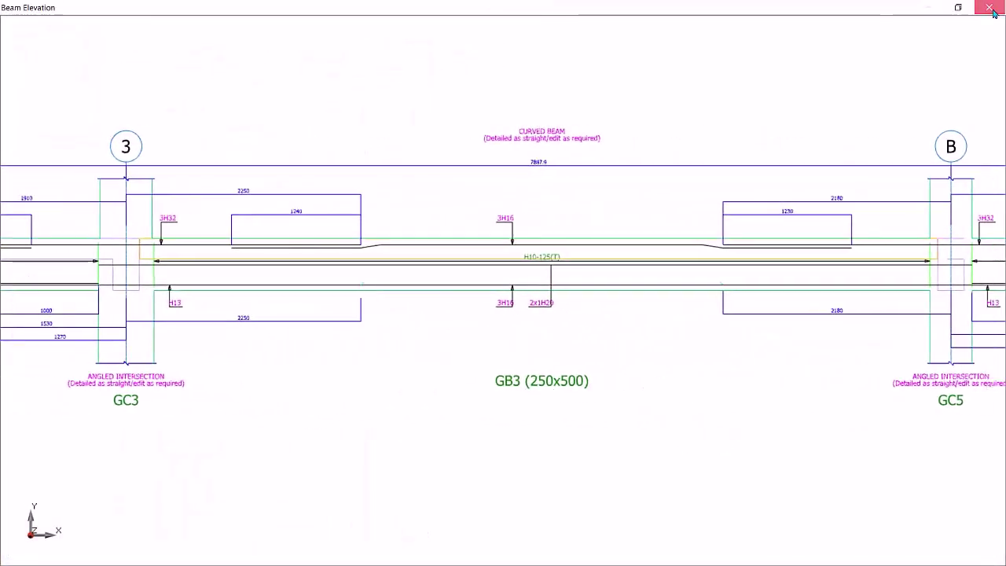
Step: Leave the detail drawing, try 2H10 as GB1's top bar, and rerun the automatic bar selection for axis A
{"action": "left_click", "coordinate": [992, 11]}
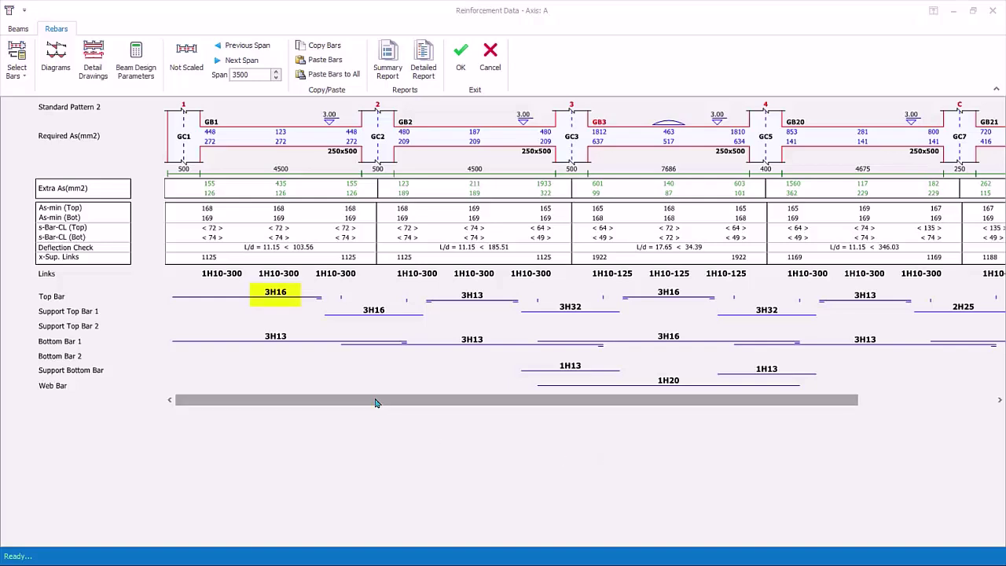
{"action": "left_click", "coordinate": [276, 296]}
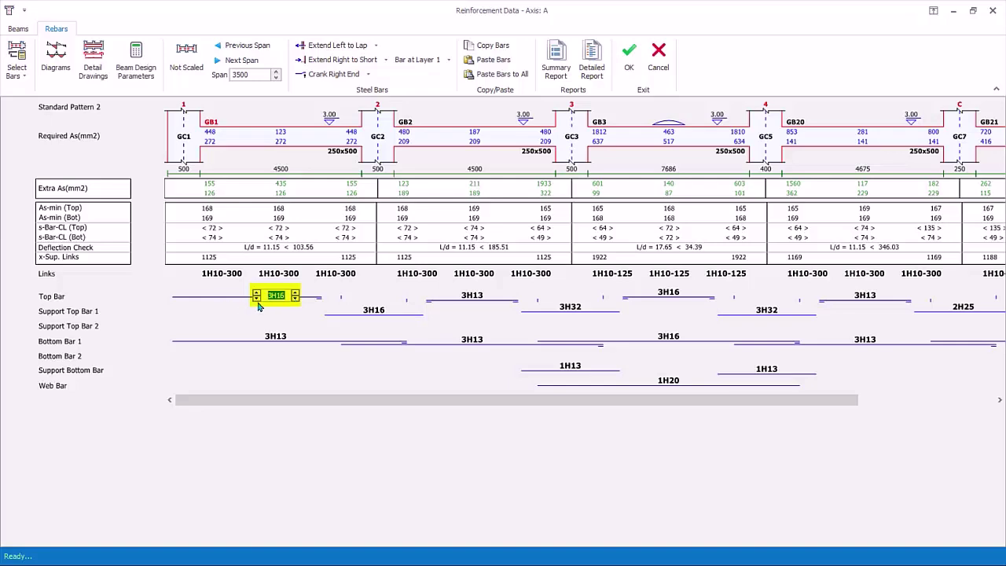
{"action": "left_click", "coordinate": [257, 300]}
{"action": "left_click", "coordinate": [295, 298]}
{"action": "left_click", "coordinate": [295, 299]}
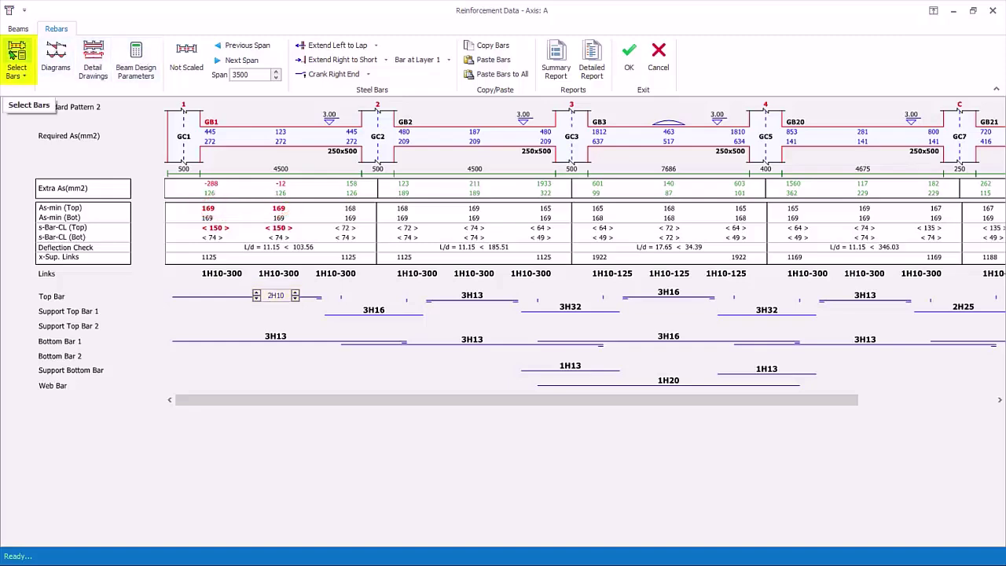
{"action": "left_click", "coordinate": [14, 53]}
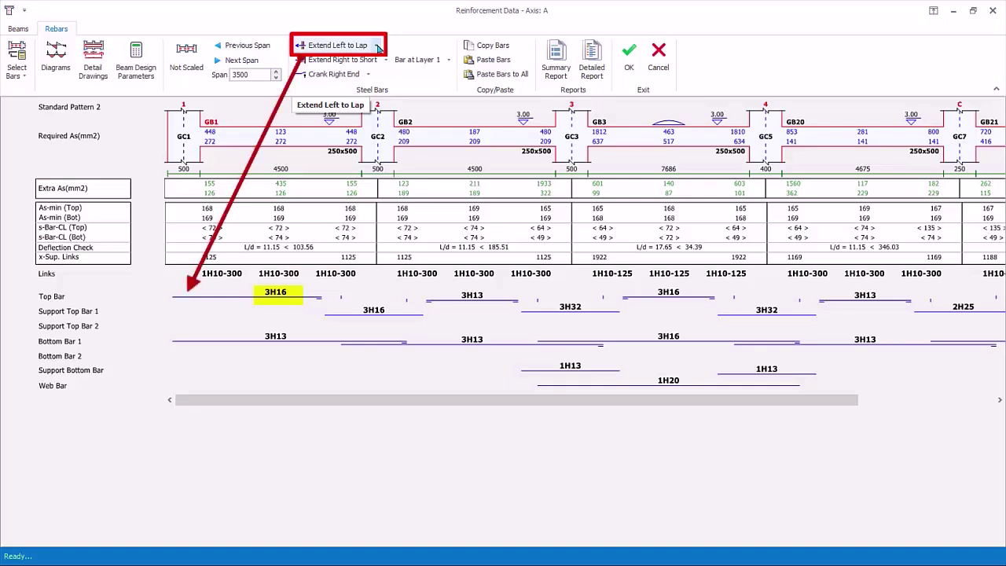
Step: Shorten GB1's top bar with Extend Left to Short and set it to 3H13
{"action": "left_click", "coordinate": [377, 45]}
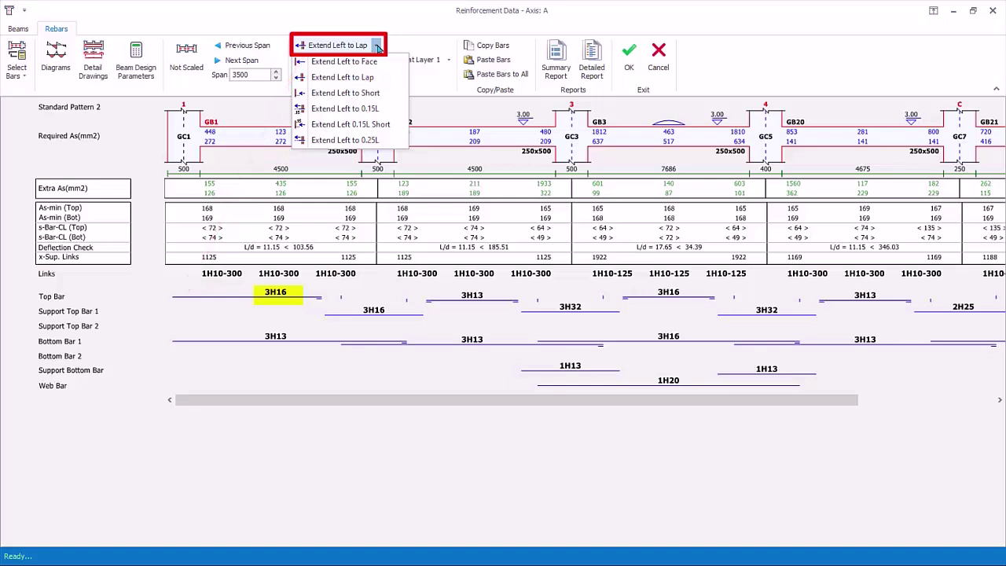
{"action": "left_click", "coordinate": [376, 95]}
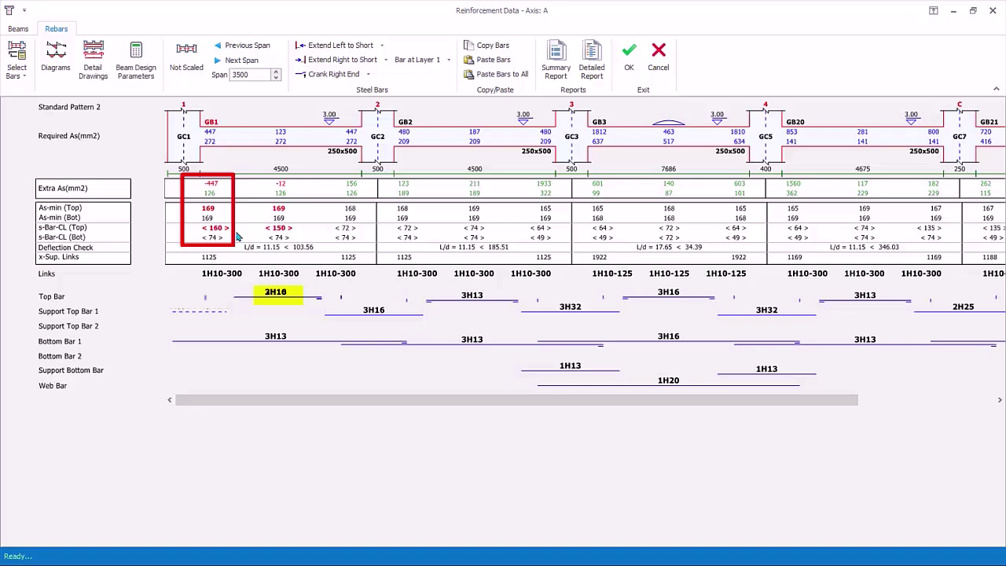
{"action": "left_click", "coordinate": [287, 295]}
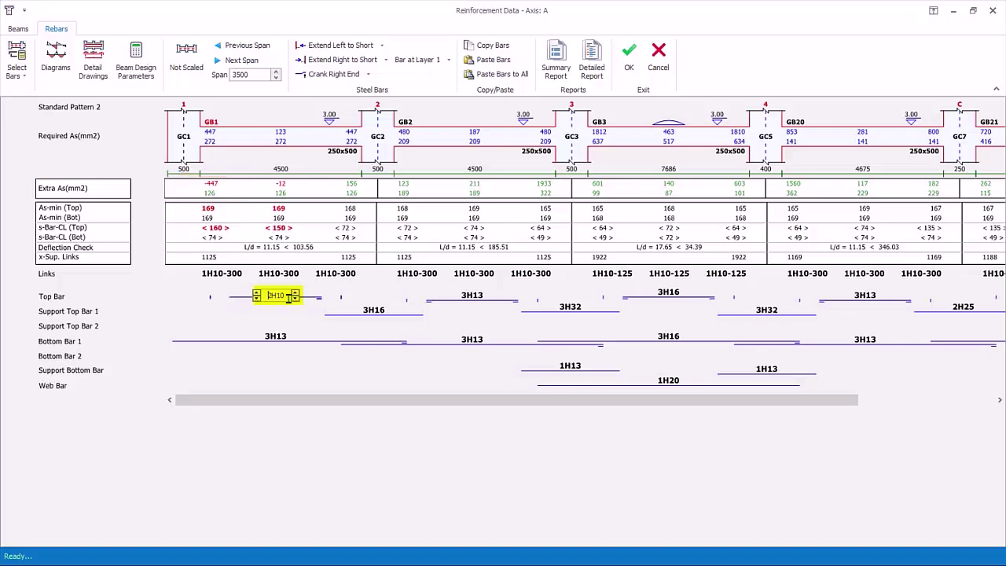
{"action": "left_click", "coordinate": [295, 293]}
{"action": "left_click", "coordinate": [257, 298]}
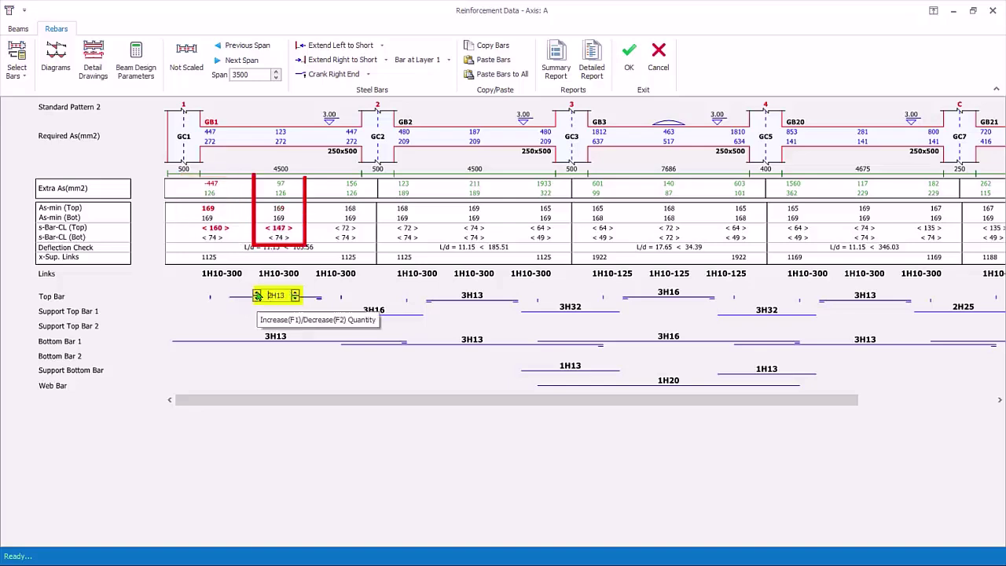
{"action": "left_click", "coordinate": [257, 295]}
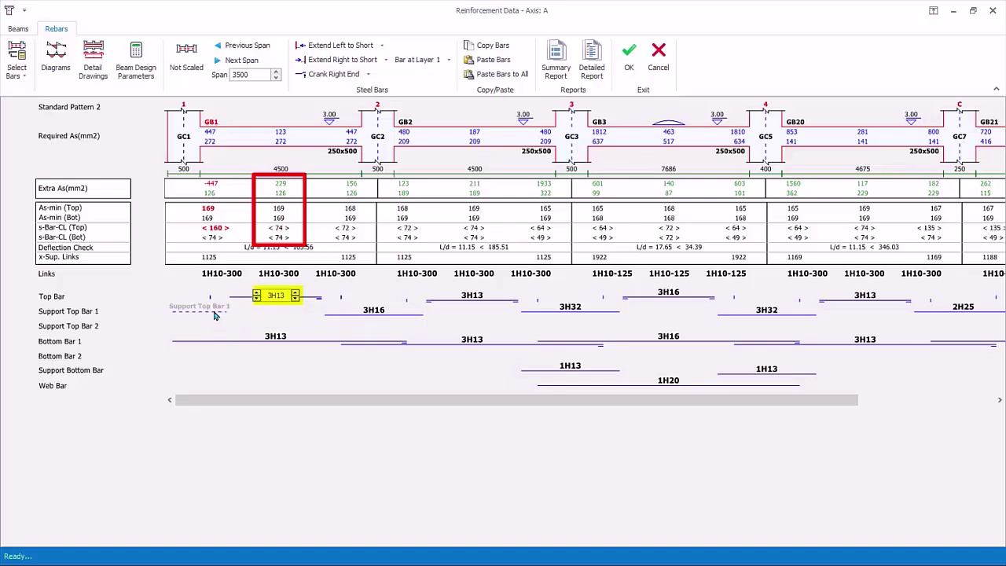
Step: Add a 3H16 bar in Support Top Bar 1 at GB1's GC1 end
{"action": "left_click", "coordinate": [212, 312]}
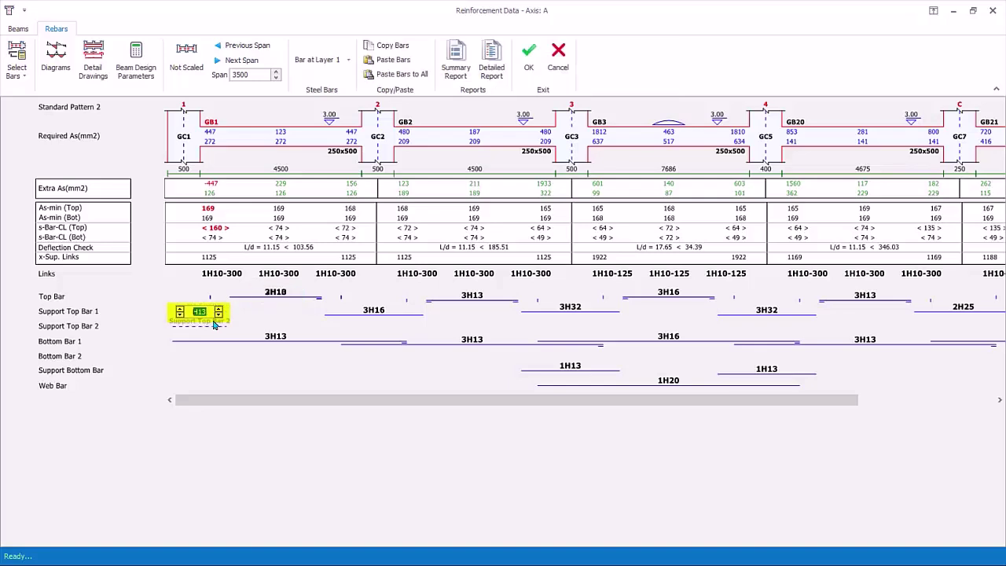
{"action": "left_click", "coordinate": [179, 311]}
{"action": "left_click", "coordinate": [180, 309]}
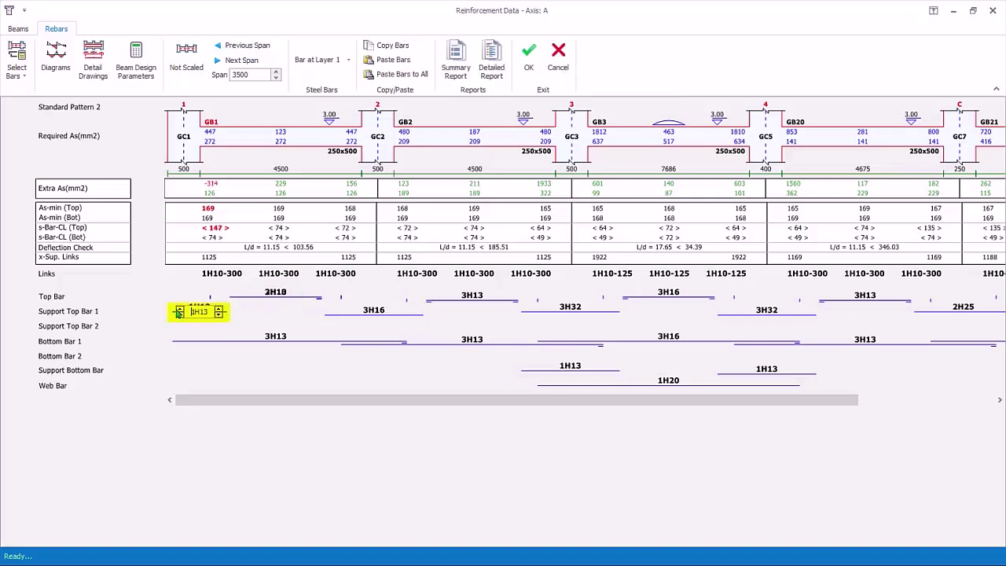
{"action": "left_click", "coordinate": [180, 309]}
{"action": "left_click", "coordinate": [180, 310]}
{"action": "left_click", "coordinate": [219, 312]}
{"action": "left_click", "coordinate": [265, 319]}
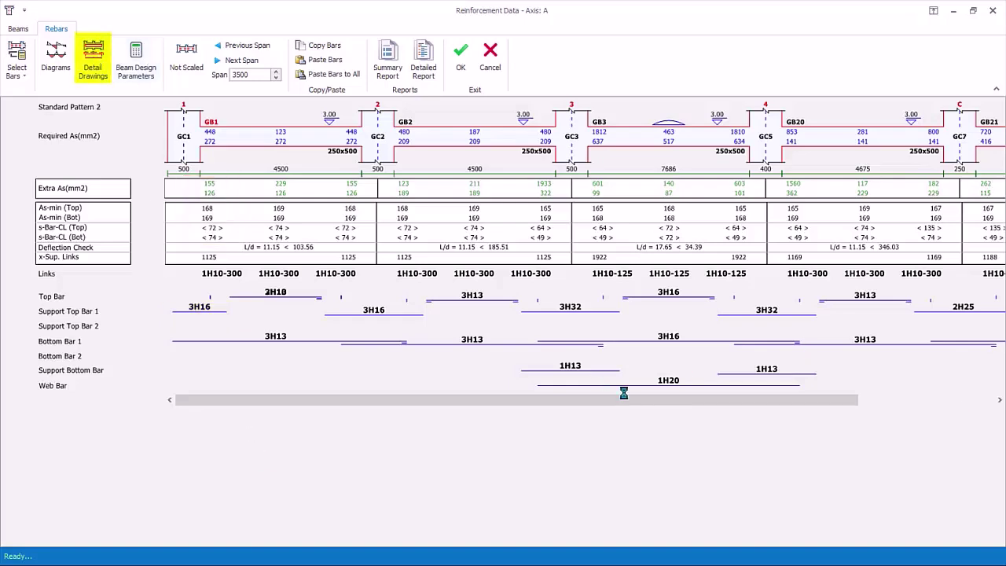
Step: Check GB1's revised top bar and its support bar at GC1 in the beam elevation drawing, and close it
{"action": "scroll", "coordinate": [359, 299], "scroll_direction": "up", "scroll_amount": 5}
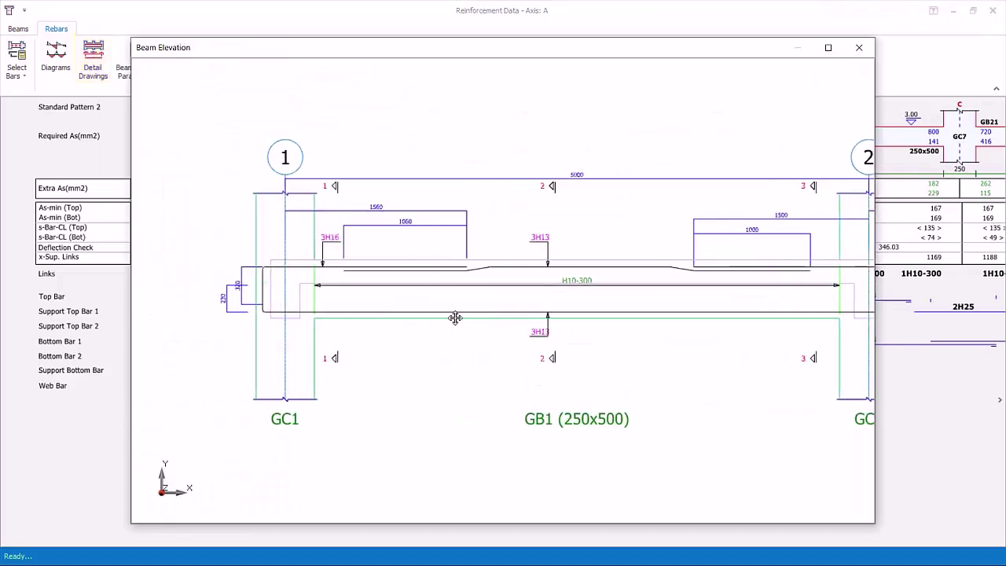
{"action": "middle_click_drag", "start_coordinate": [455, 316], "coordinate": [456, 317]}
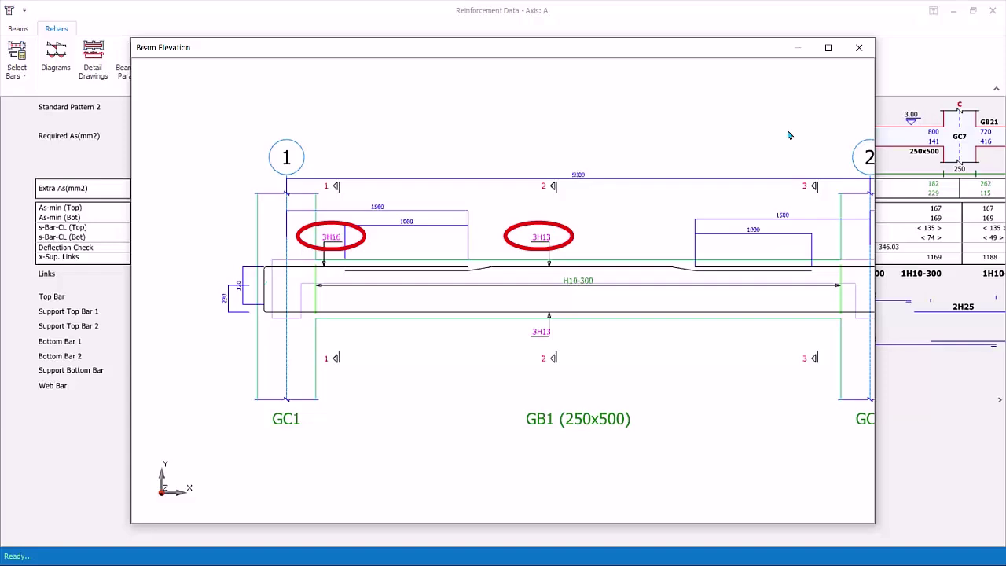
{"action": "left_click", "coordinate": [858, 49]}
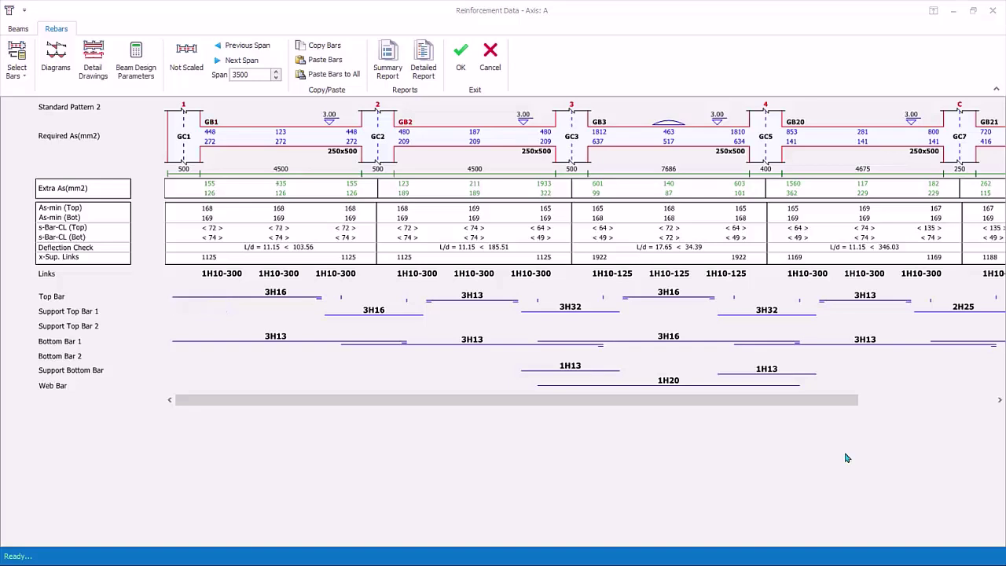
Step: Set Support Top Bar 1 at GC3 to 3H20 and add 3H20 as Support Top Bar 2
{"action": "left_click", "coordinate": [571, 313]}
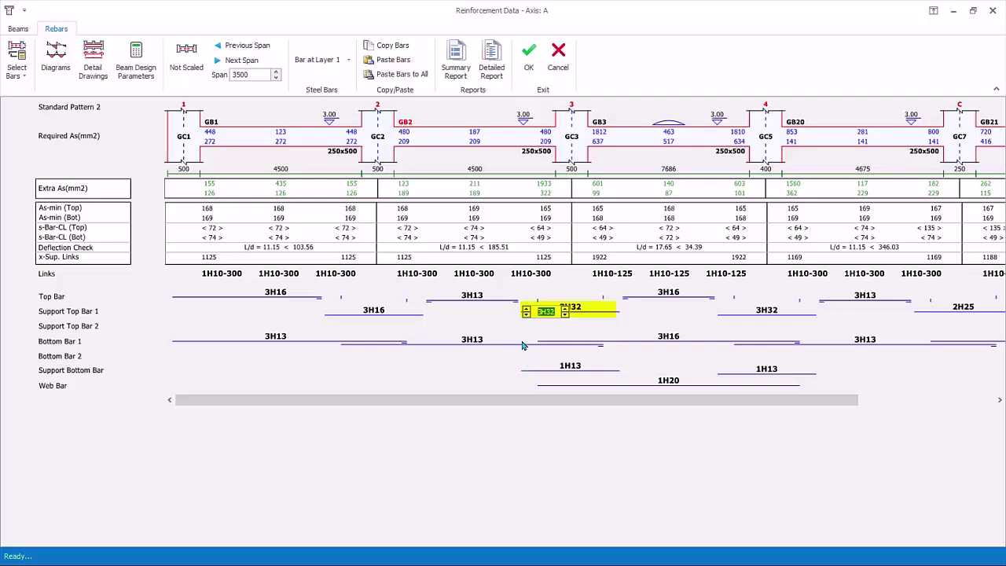
{"action": "left_click", "coordinate": [565, 314]}
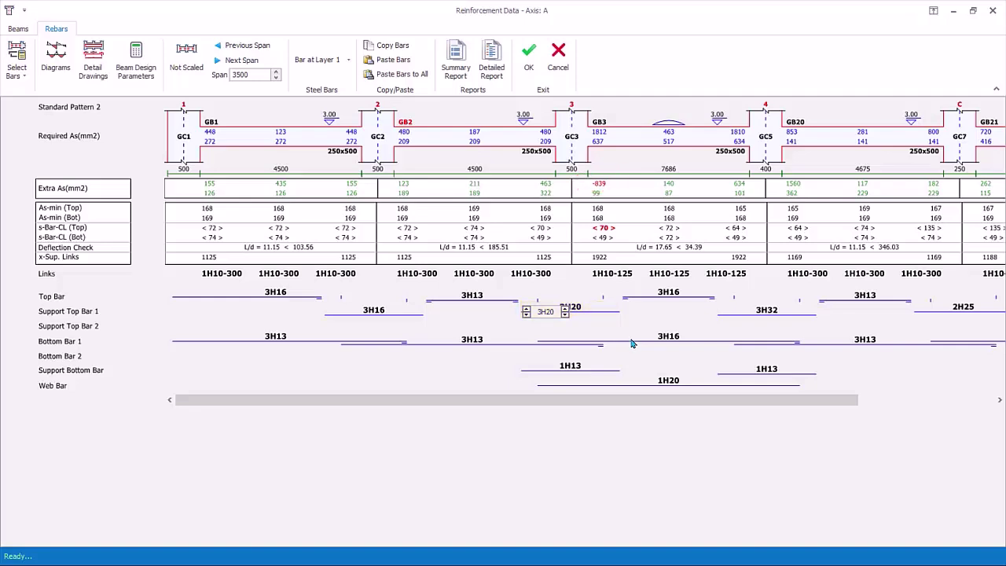
{"action": "left_click", "coordinate": [591, 326]}
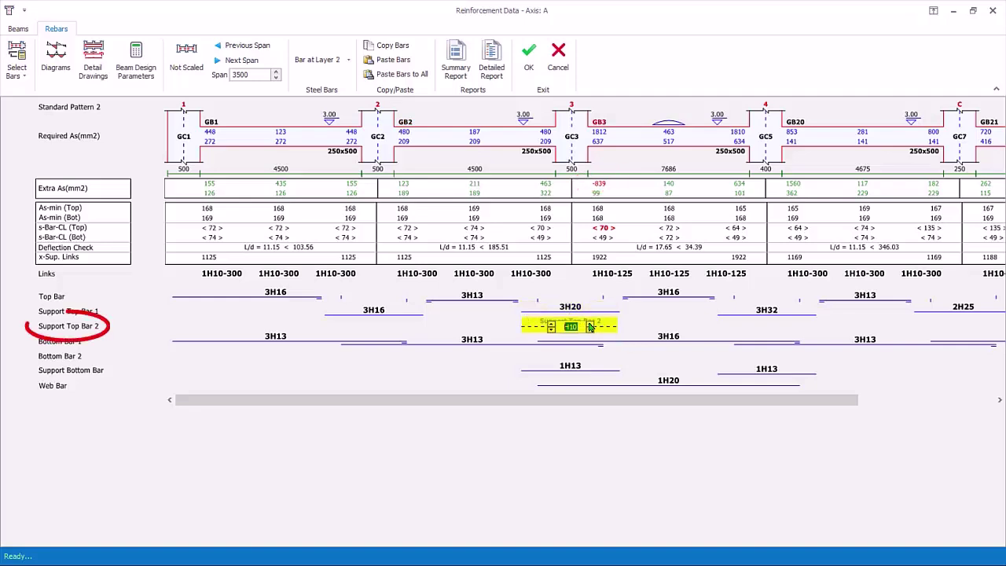
{"action": "left_click", "coordinate": [550, 326]}
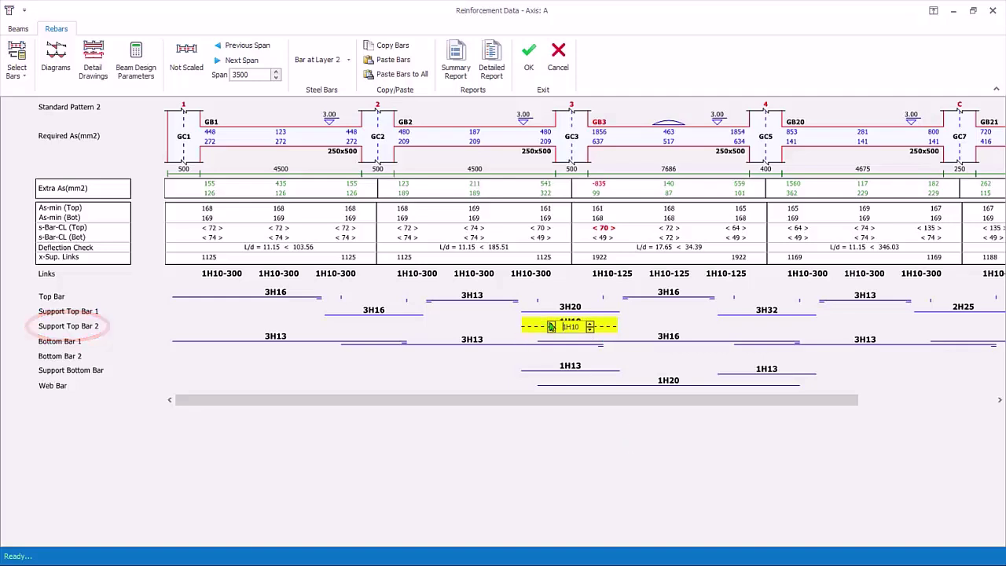
{"action": "left_click", "coordinate": [590, 325]}
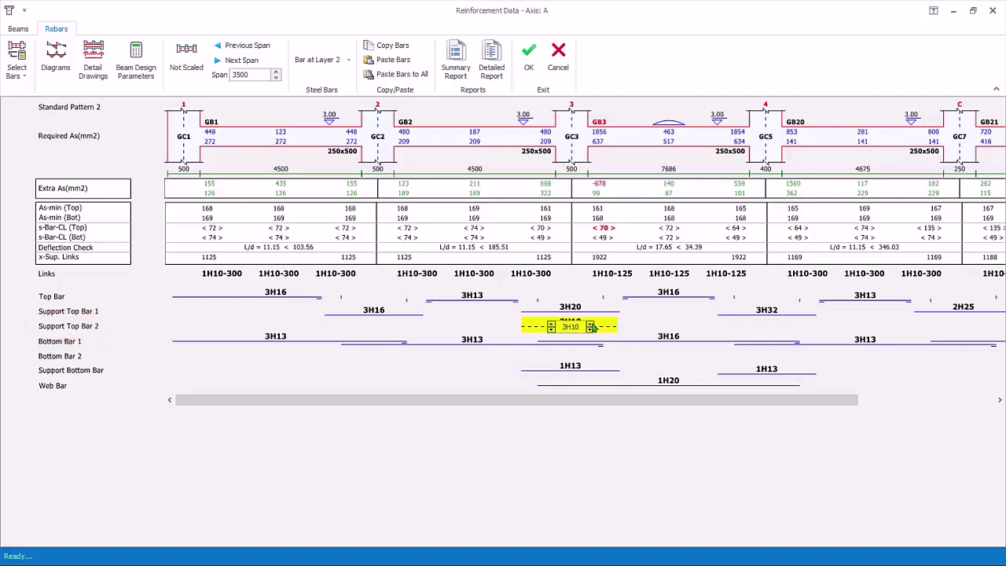
{"action": "left_click", "coordinate": [590, 324]}
{"action": "left_click", "coordinate": [589, 324]}
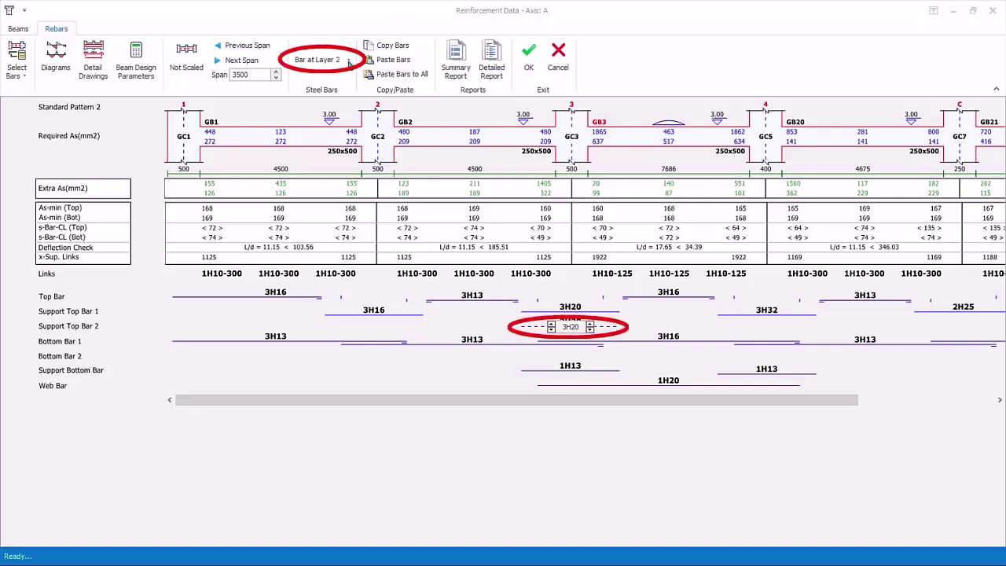
Step: View the layer options for the second support bar at GC3, and check both bar layers in the detail drawing
{"action": "left_click", "coordinate": [349, 63]}
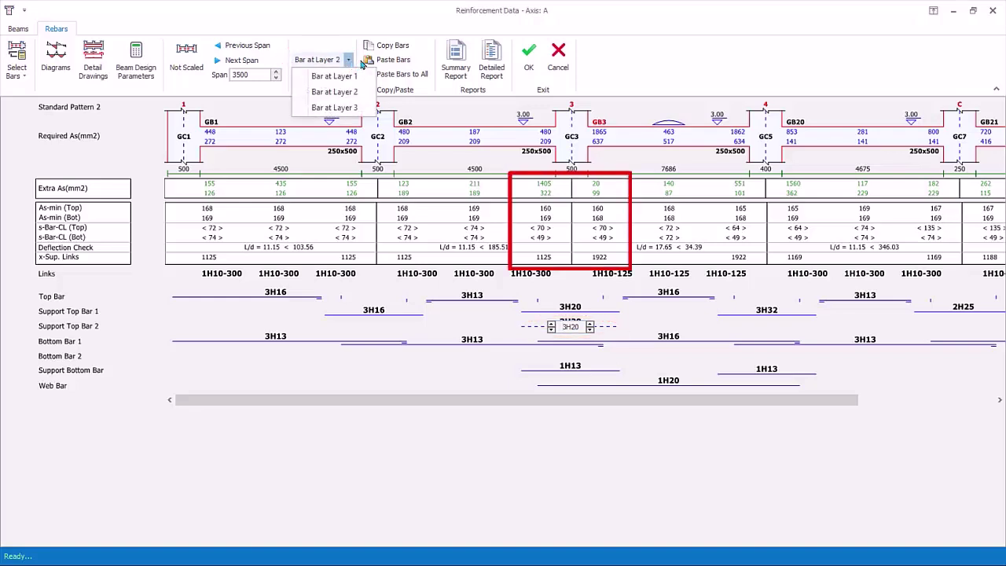
{"action": "left_click", "coordinate": [654, 79]}
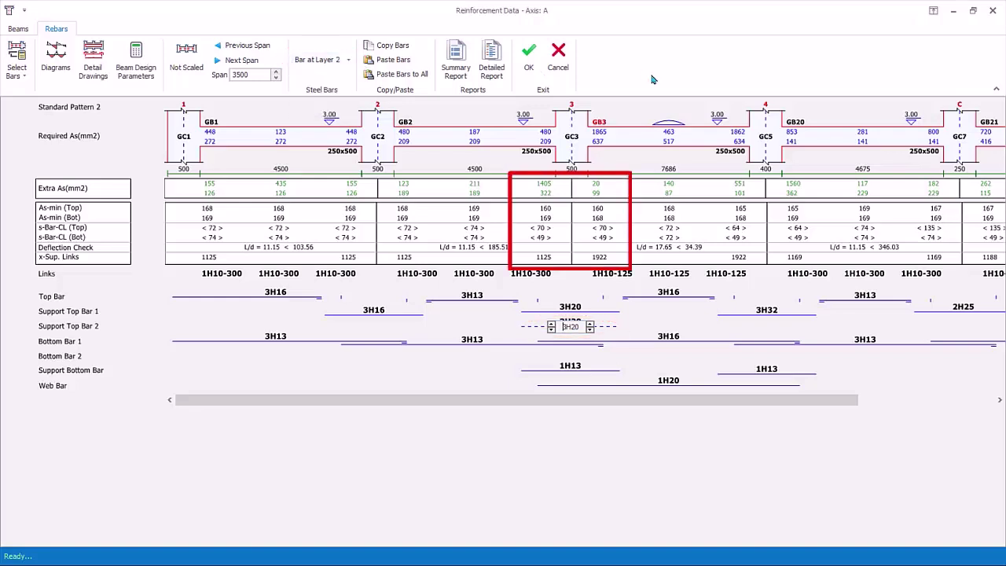
{"action": "left_click", "coordinate": [102, 70]}
{"action": "scroll", "coordinate": [539, 337], "scroll_direction": "up", "scroll_amount": 5}
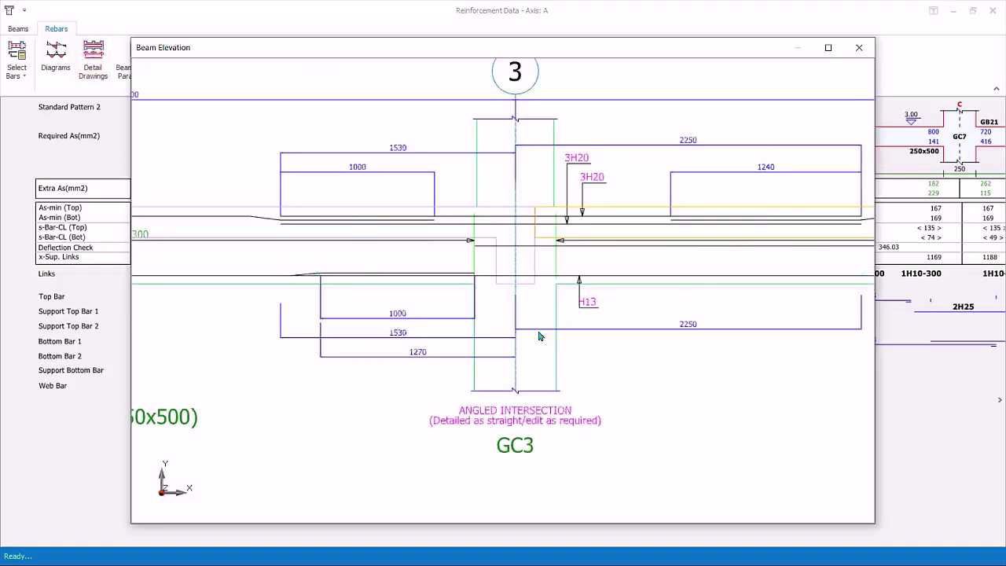
{"action": "middle_click_drag", "start_coordinate": [539, 336], "coordinate": [506, 339]}
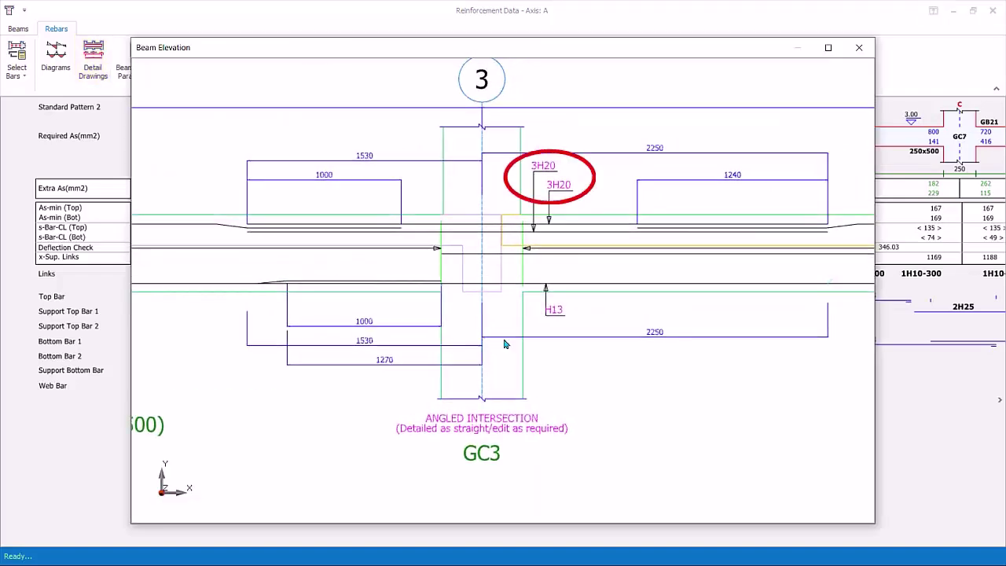
{"action": "left_click", "coordinate": [858, 48]}
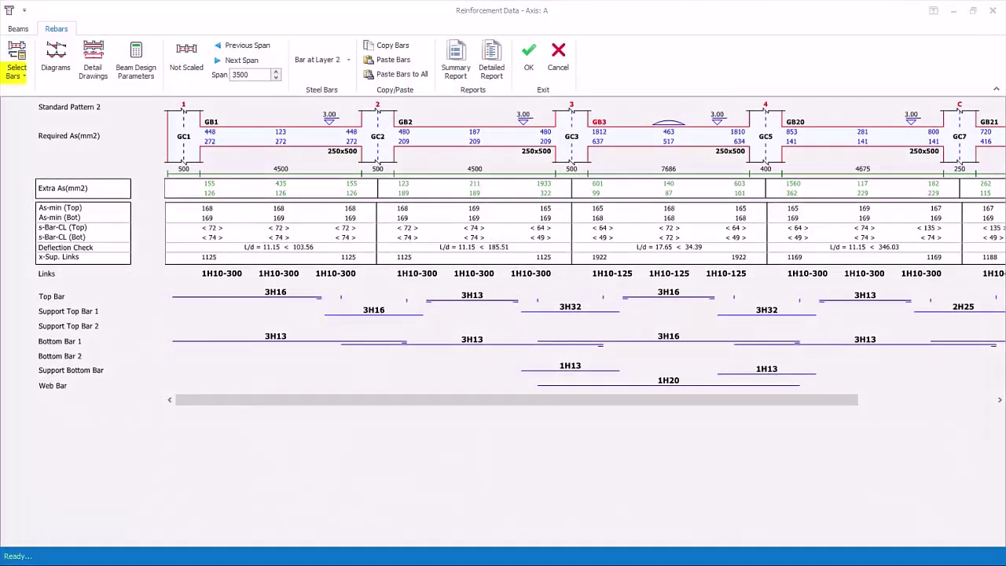
Step: View the available bar selection patterns and open the beam design diagrams of axis A
{"action": "left_click", "coordinate": [28, 79]}
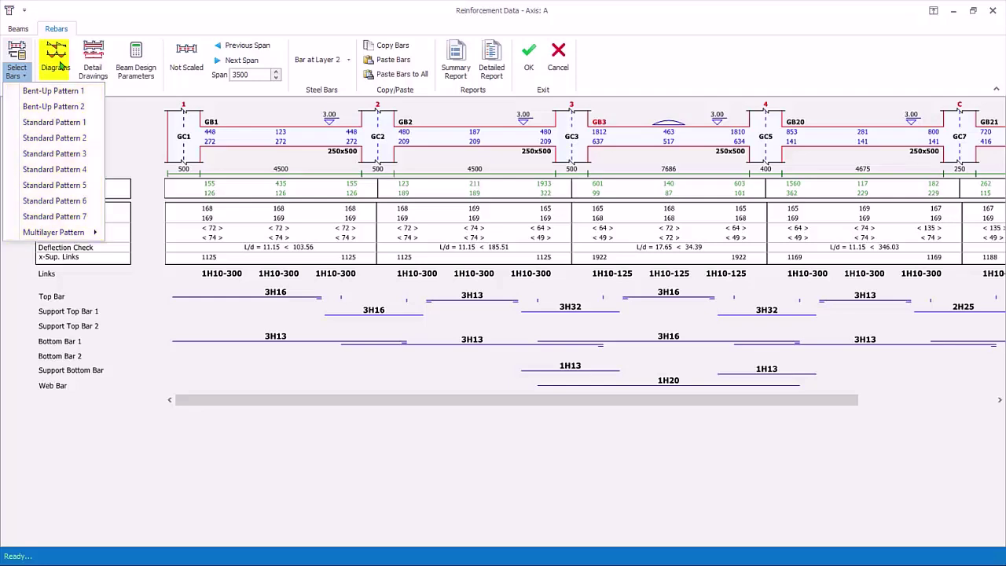
{"action": "left_click", "coordinate": [63, 67]}
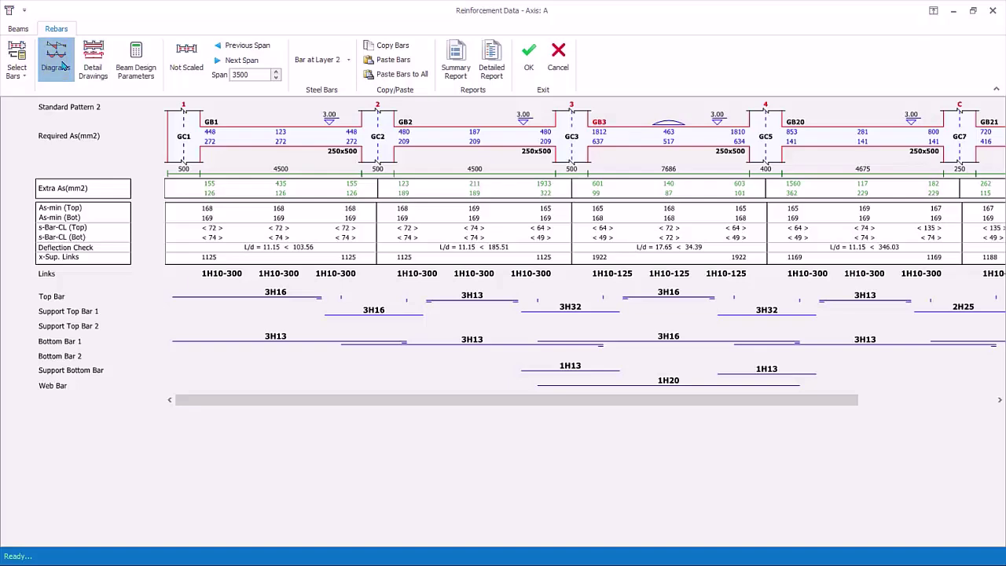
{"action": "left_click", "coordinate": [63, 67]}
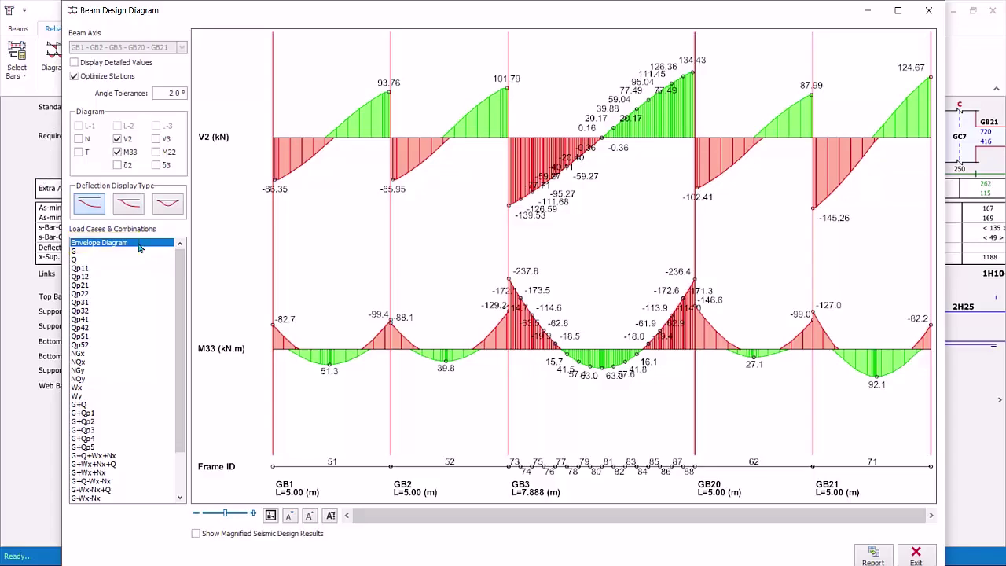
Step: Review the diagrams for load cases Q, Qp22, G+Qp4 and G, and display the L-2 load and δ2 deflection diagrams
{"action": "left_click", "coordinate": [85, 259]}
{"action": "left_click", "coordinate": [81, 294]}
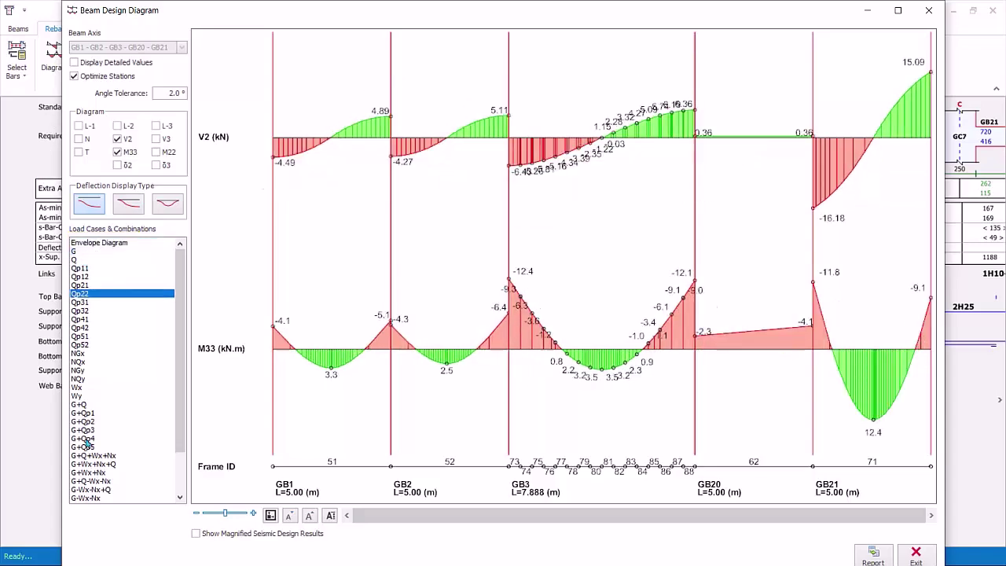
{"action": "left_click", "coordinate": [83, 438]}
{"action": "left_click", "coordinate": [79, 251]}
{"action": "left_click", "coordinate": [118, 125]}
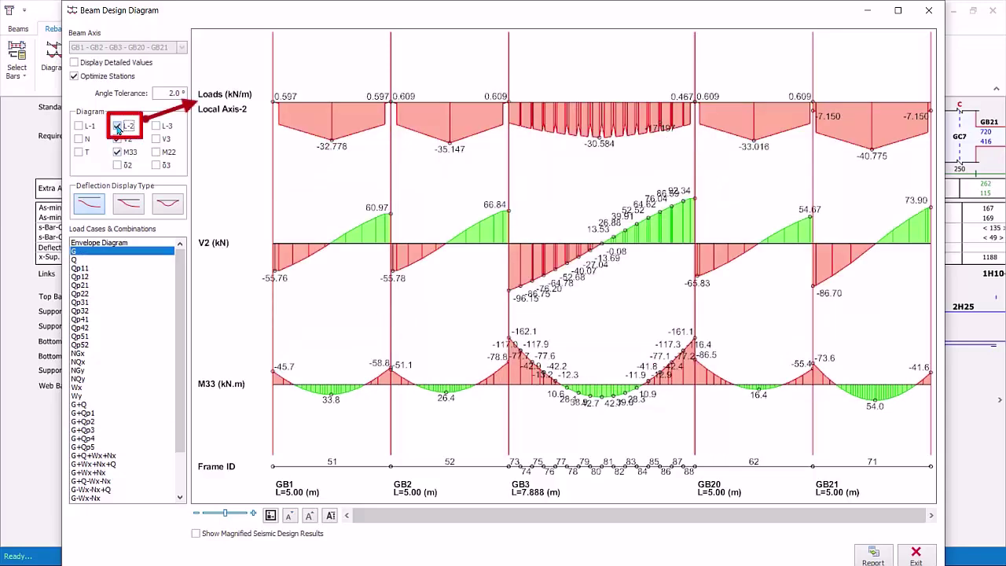
{"action": "left_click", "coordinate": [117, 165]}
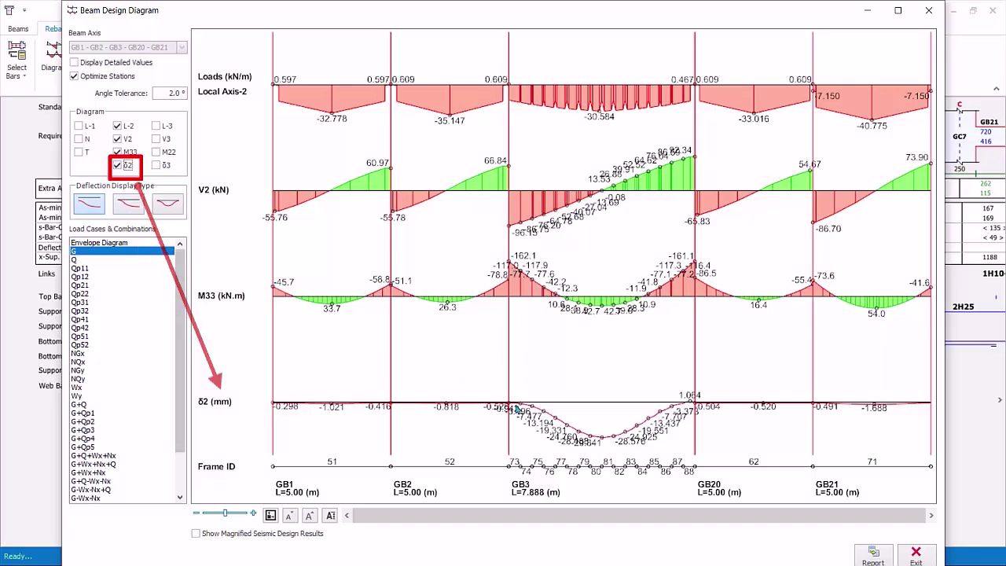
Step: Generate the diagram report for load case G with the Table option, and close the report
{"action": "left_click", "coordinate": [872, 557]}
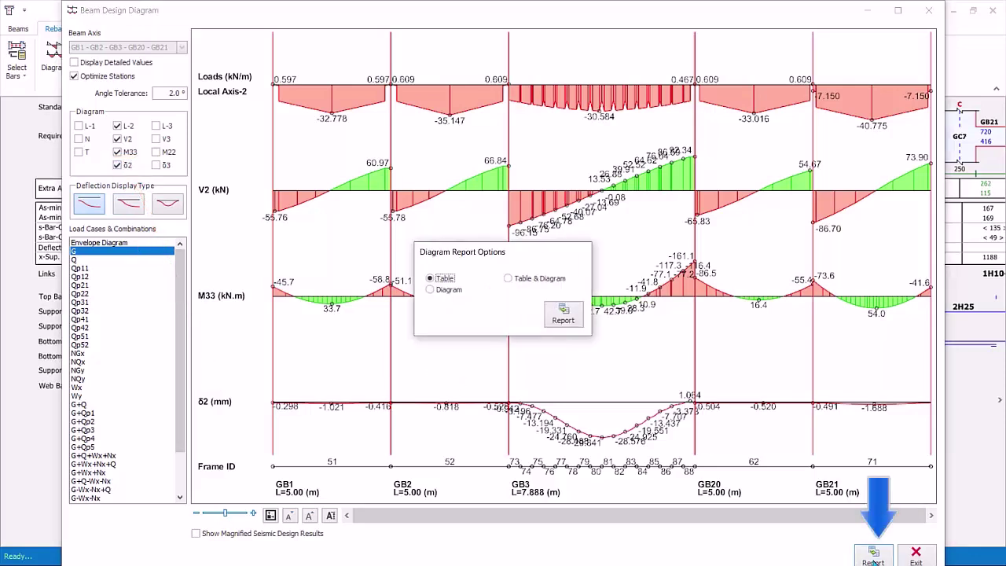
{"action": "left_click", "coordinate": [563, 316]}
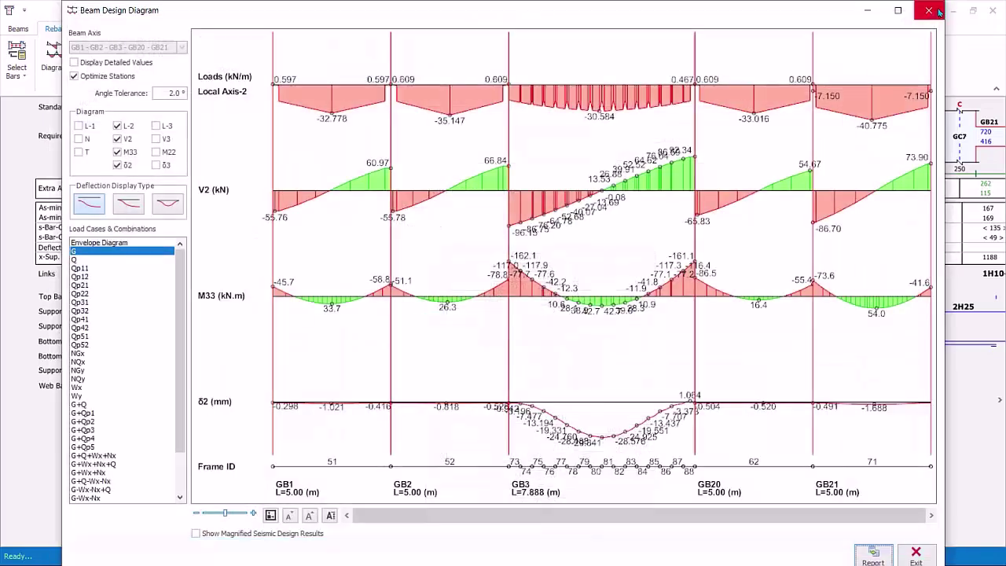
{"action": "left_click", "coordinate": [941, 10]}
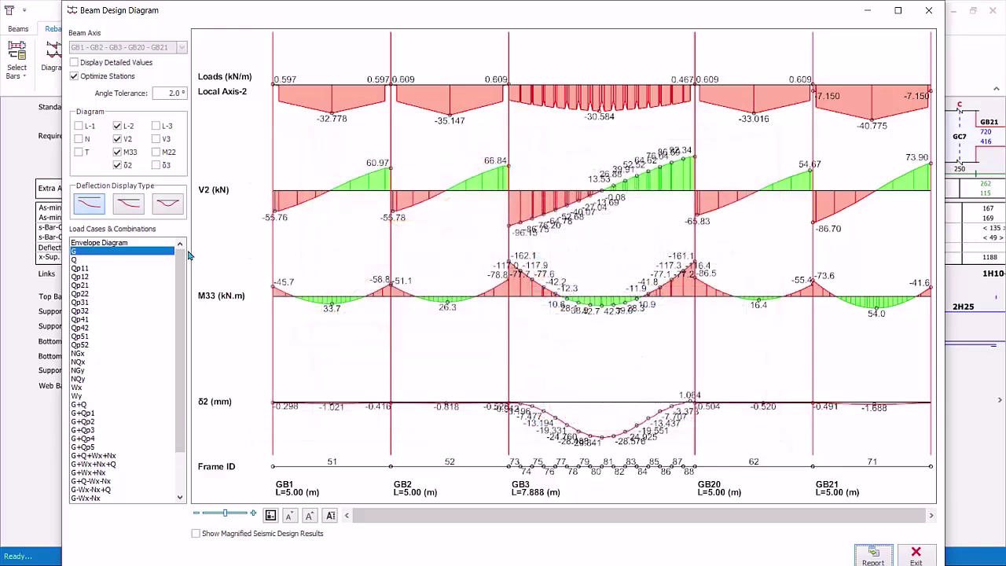
Step: Close the design diagrams, review the design parameters of GB3 with manual editing enabled, and leave them without applying changes
{"action": "left_click", "coordinate": [916, 554]}
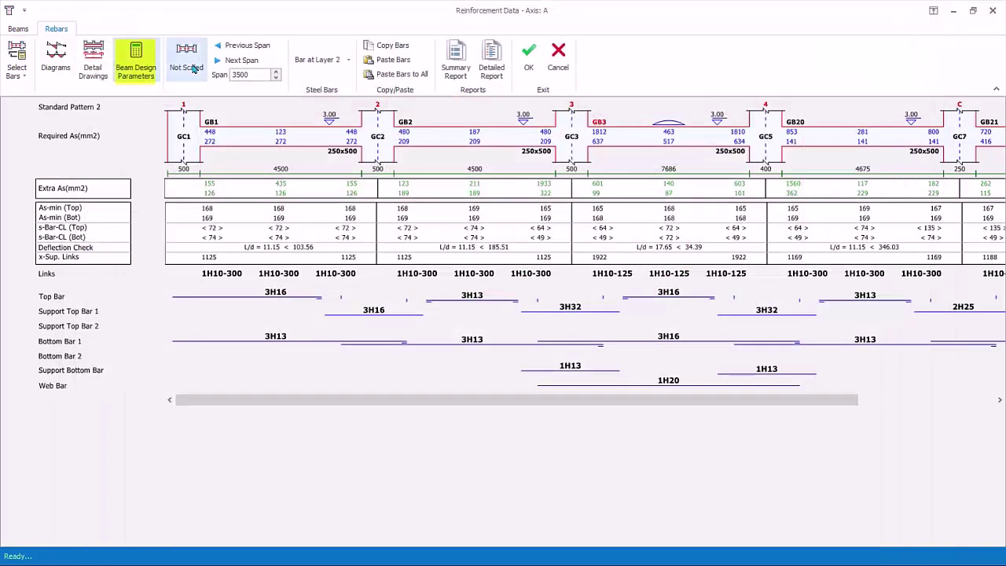
{"action": "left_click", "coordinate": [138, 69]}
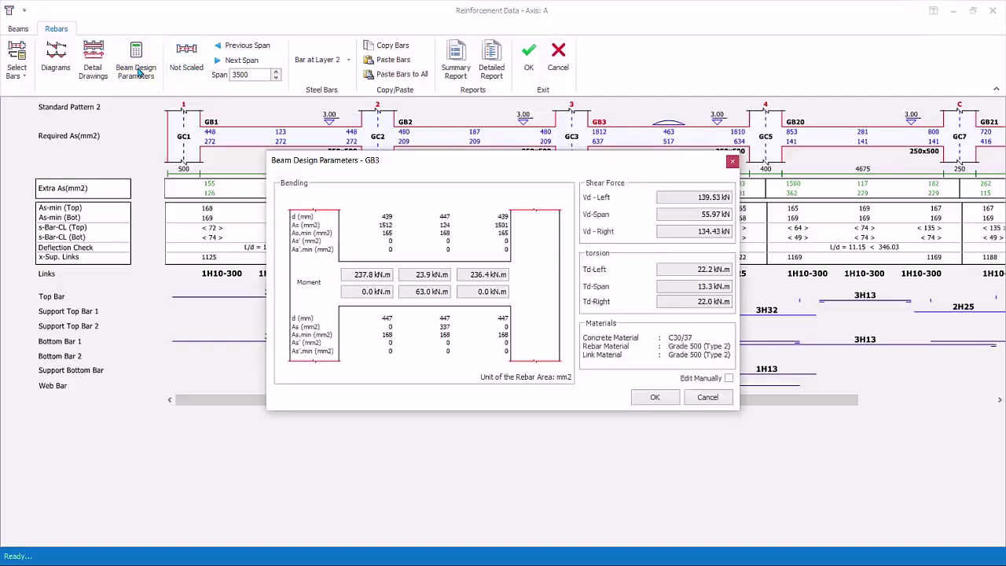
{"action": "left_click", "coordinate": [728, 378]}
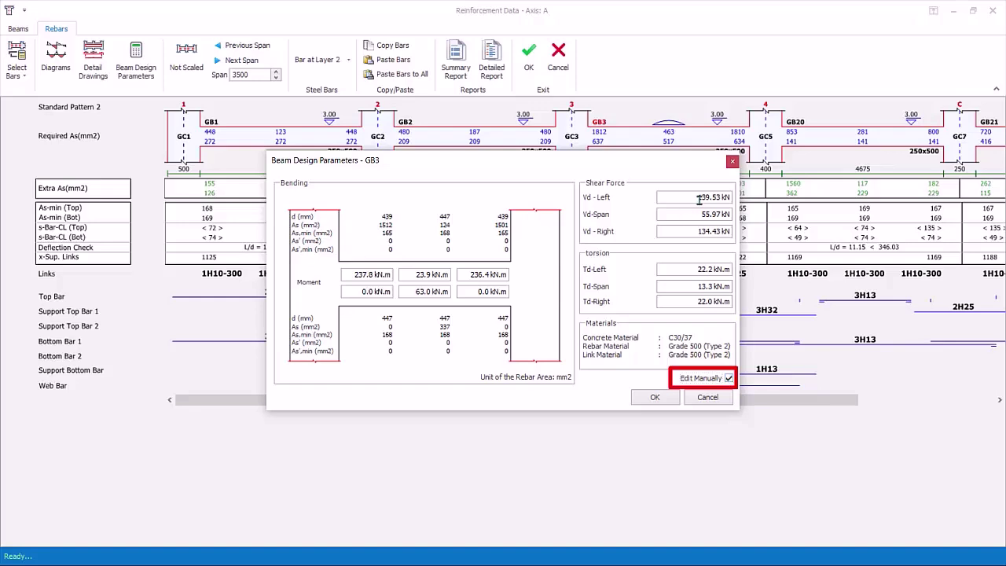
{"action": "left_click_drag", "start_coordinate": [694, 197], "coordinate": [727, 218]}
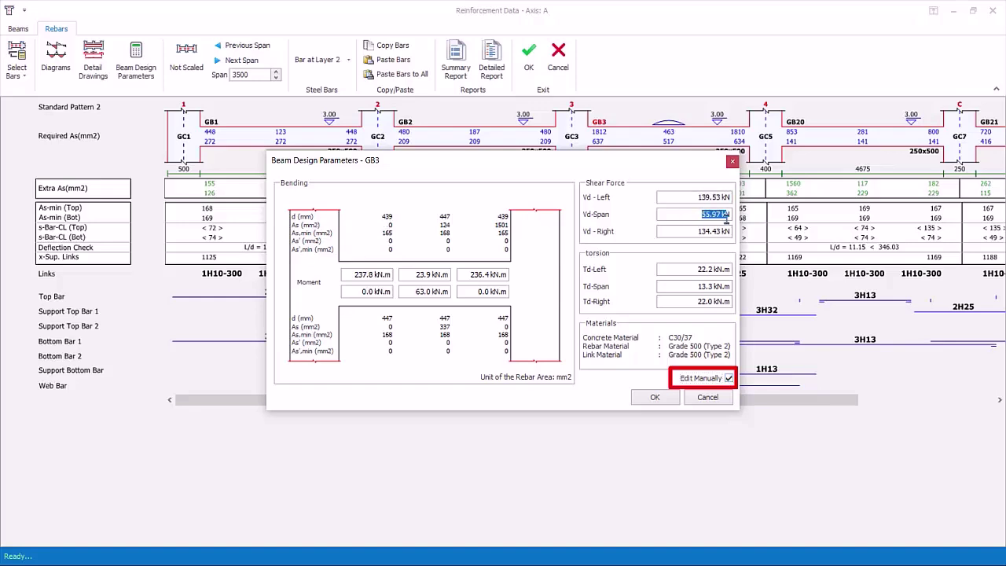
{"action": "left_click", "coordinate": [707, 397]}
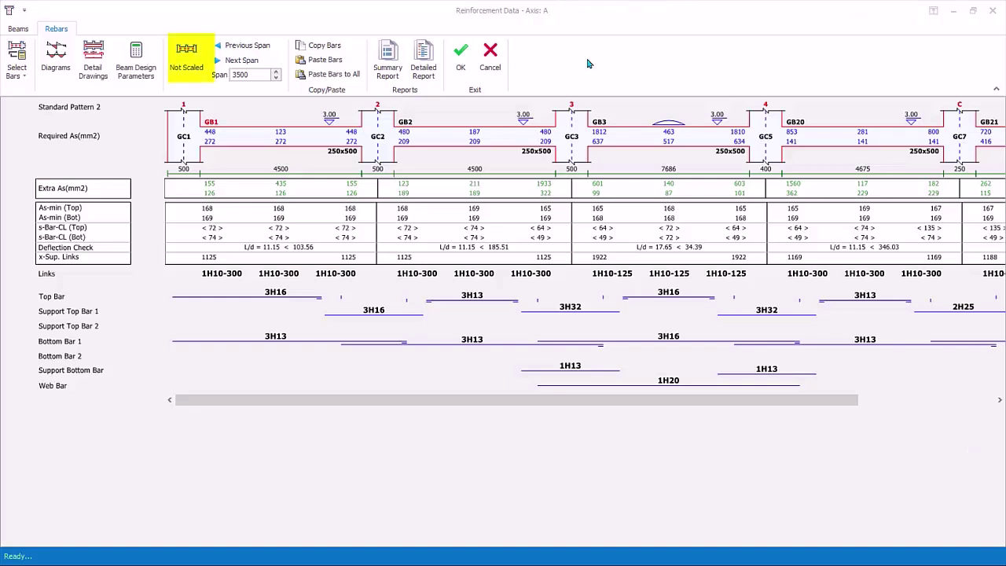
Step: Switch the axis A beam display to scaled and step through its spans
{"action": "left_click", "coordinate": [188, 68]}
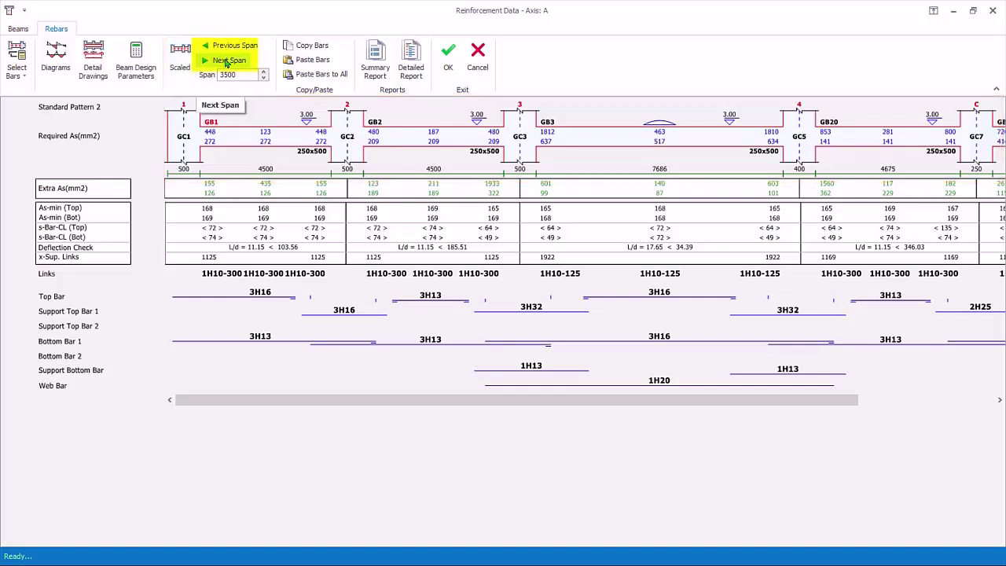
{"action": "left_click", "coordinate": [228, 62]}
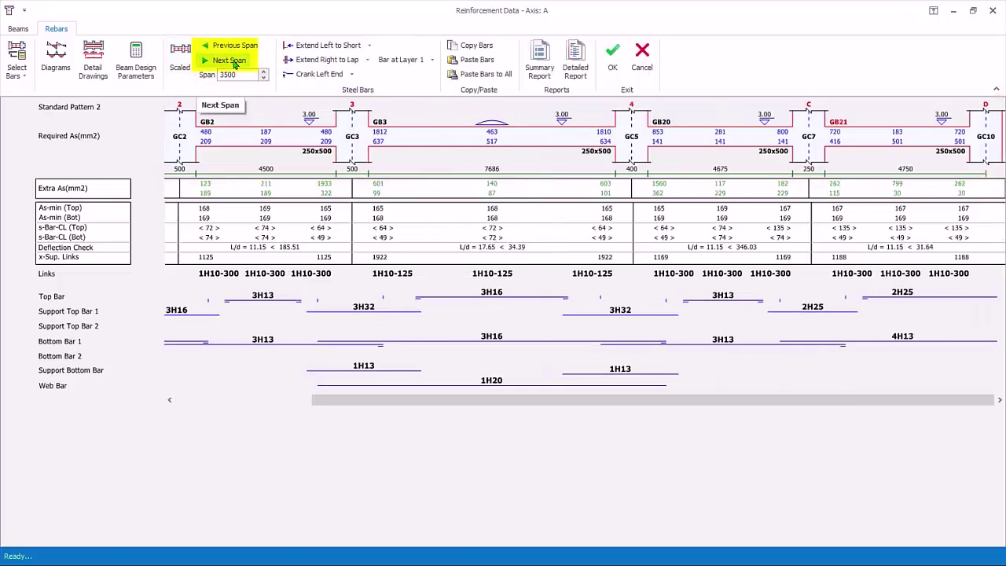
{"action": "left_click", "coordinate": [229, 61]}
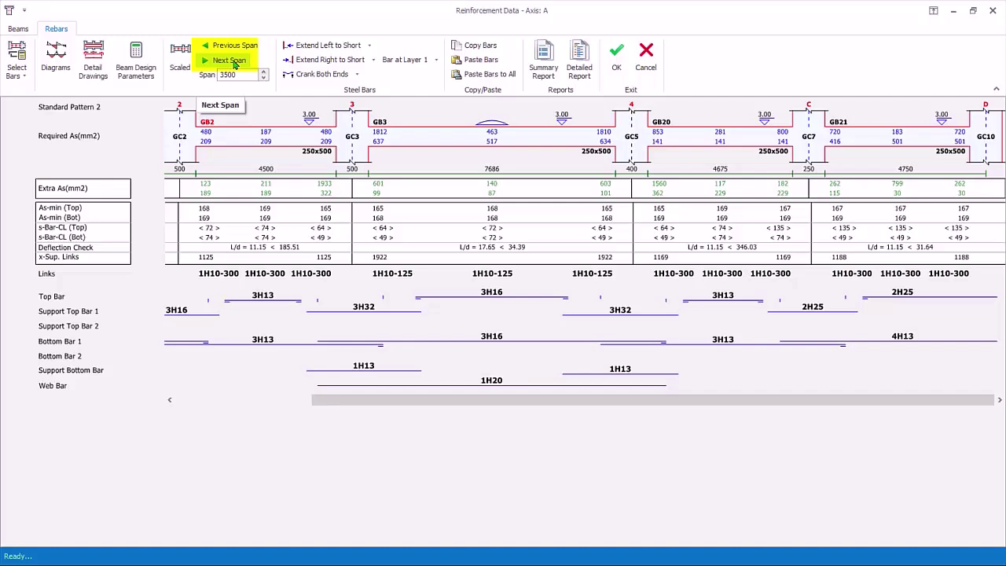
Step: Return to the start of axis A and set the displayed span length to 4000
{"action": "left_click_drag", "start_coordinate": [408, 399], "coordinate": [263, 393]}
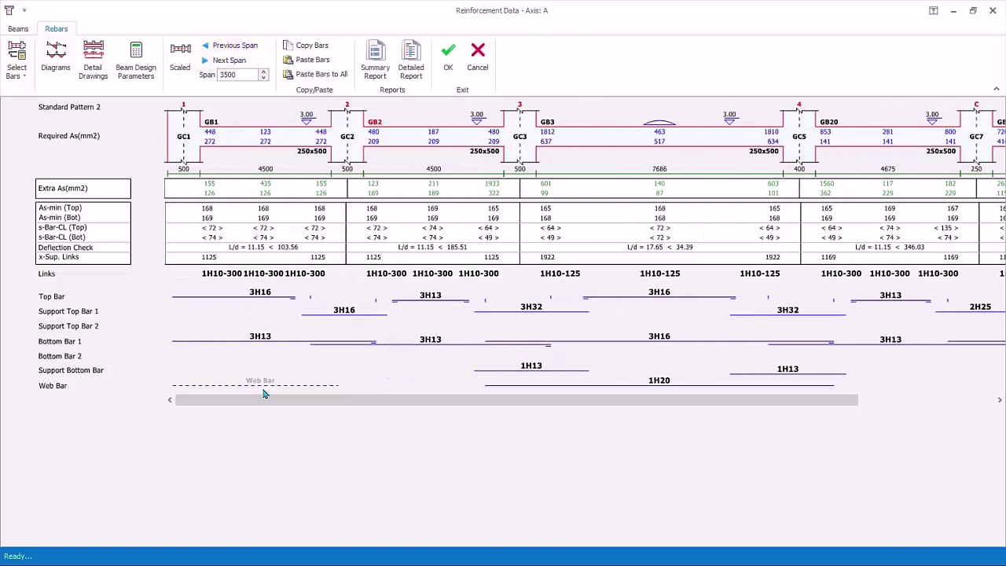
{"action": "left_click", "coordinate": [265, 71]}
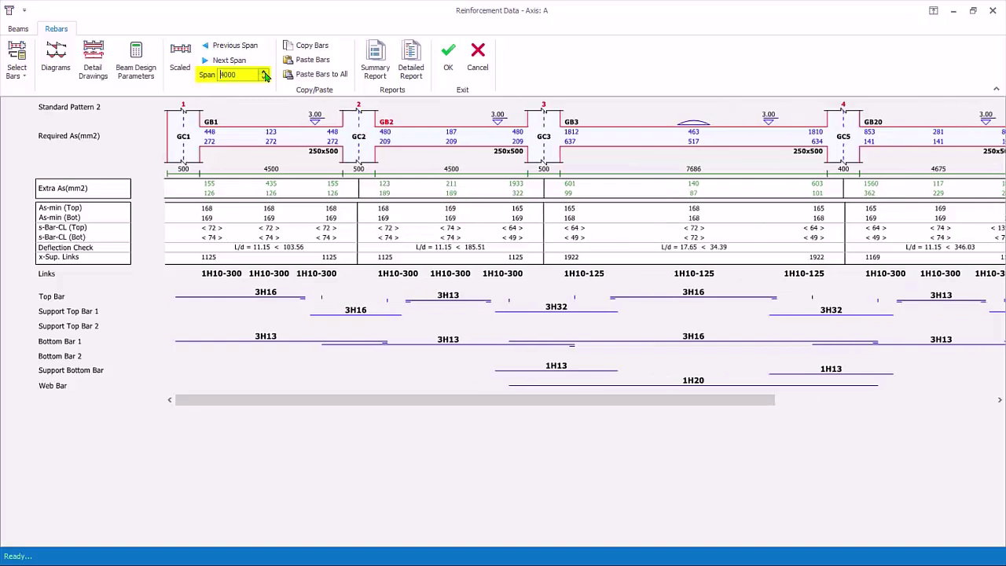
{"action": "left_click", "coordinate": [264, 71]}
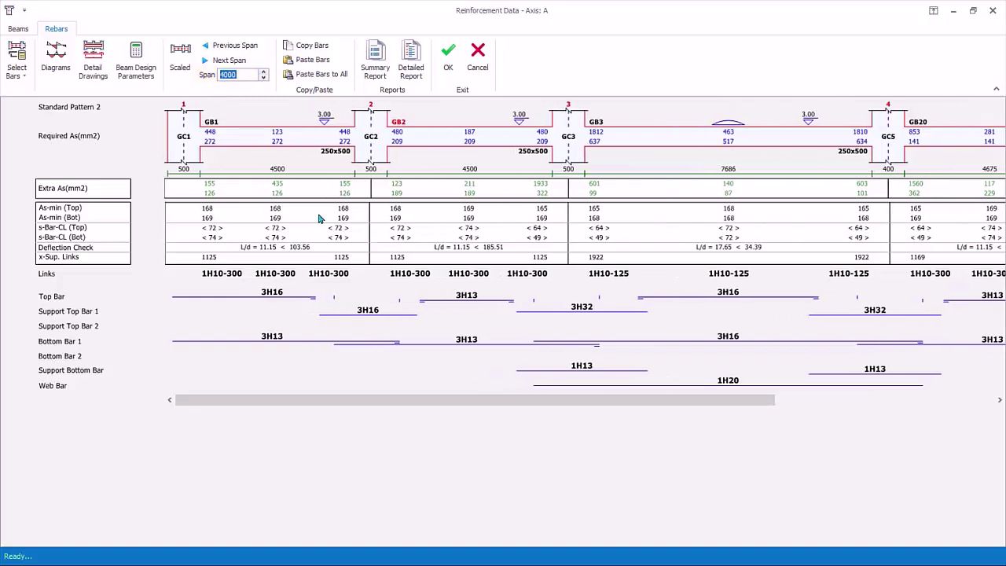
Step: Copy the bars of span GB3 to span GB2, and discard the reinforcement edits of axis A
{"action": "left_click", "coordinate": [275, 295]}
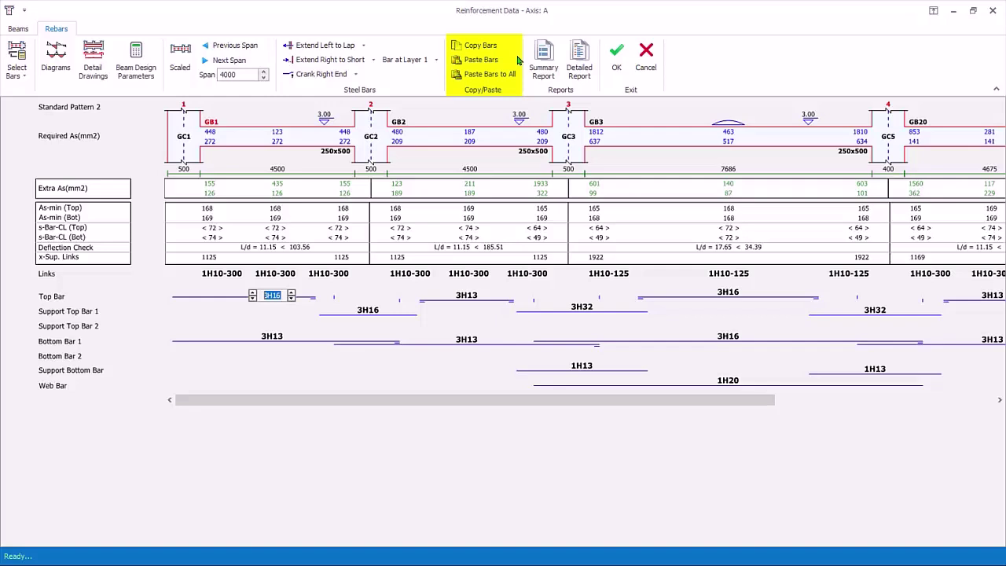
{"action": "left_click", "coordinate": [731, 296]}
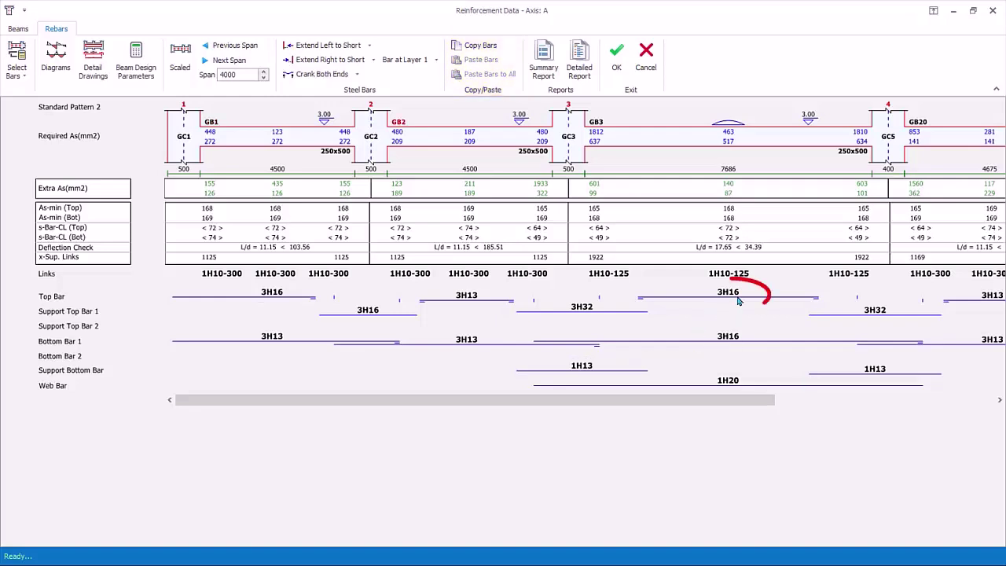
{"action": "left_click", "coordinate": [730, 296]}
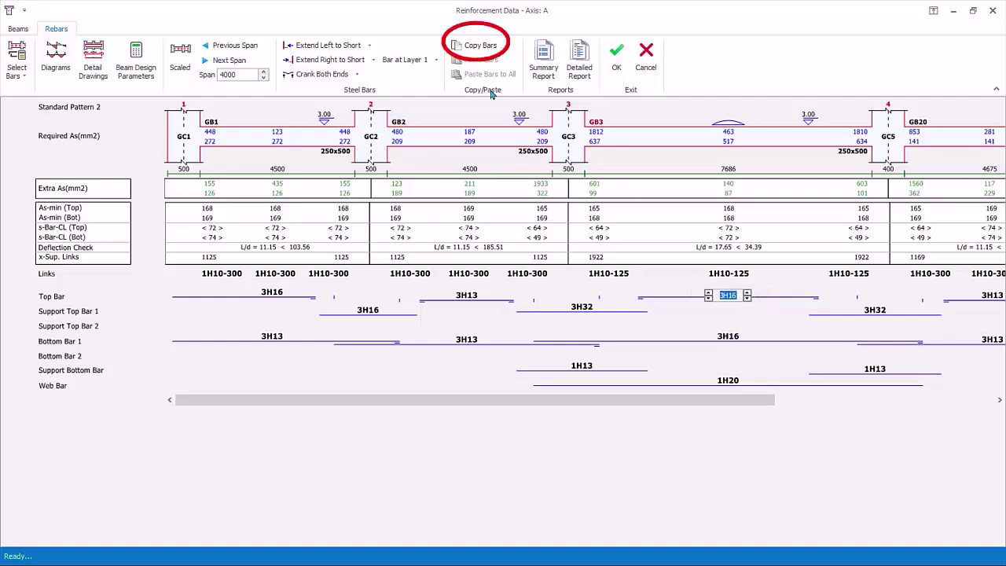
{"action": "left_click", "coordinate": [475, 45]}
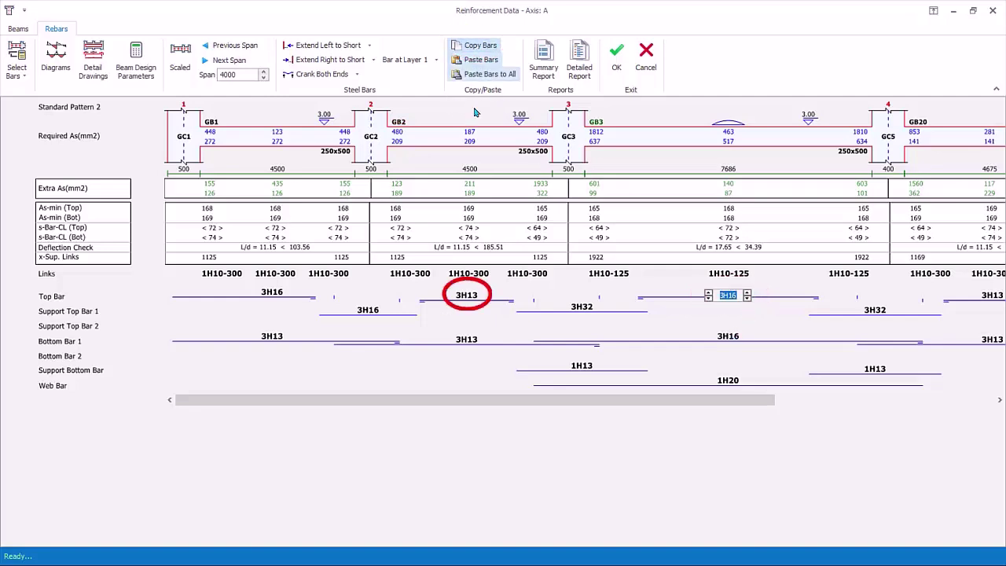
{"action": "left_click", "coordinate": [467, 296]}
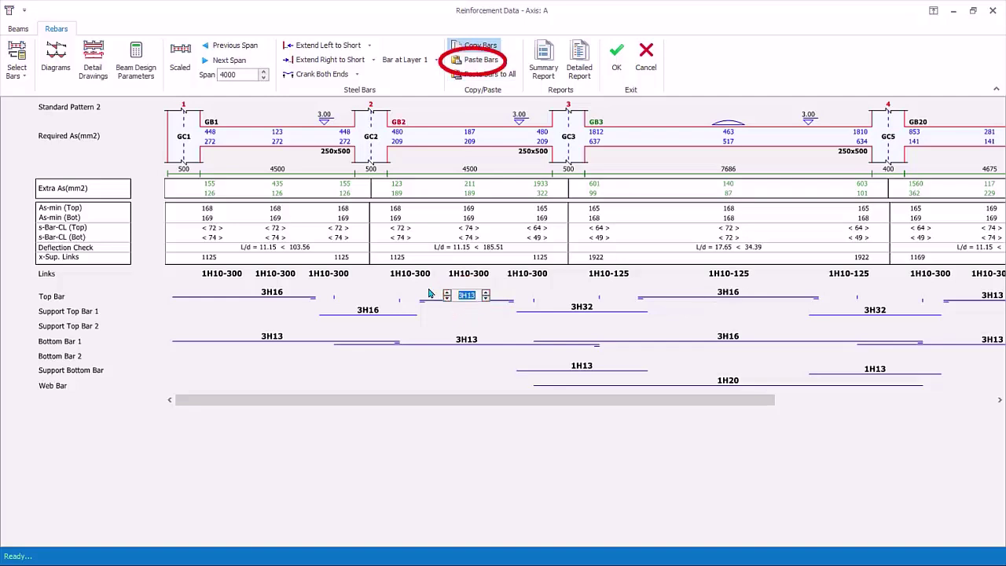
{"action": "left_click", "coordinate": [474, 60]}
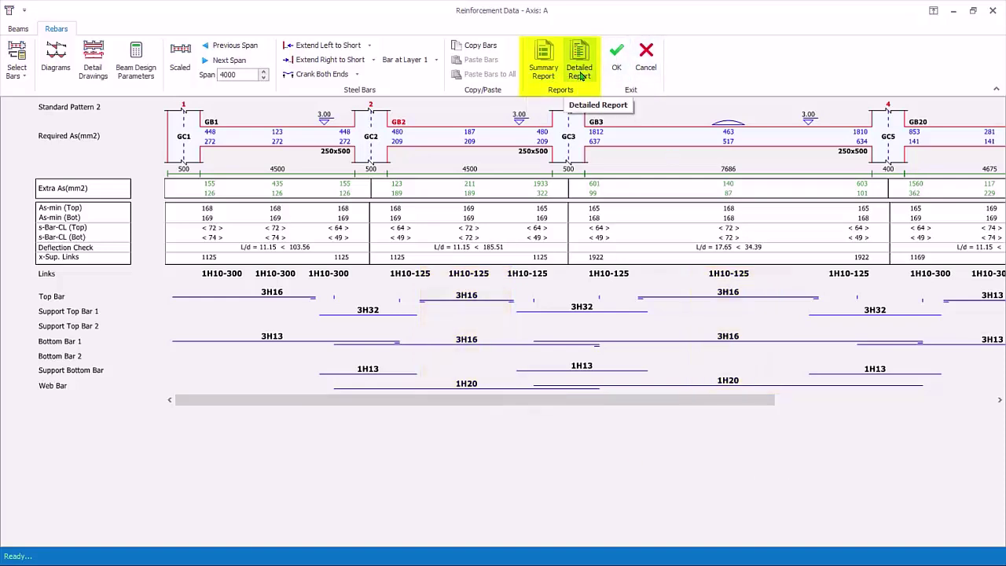
{"action": "left_click", "coordinate": [645, 70]}
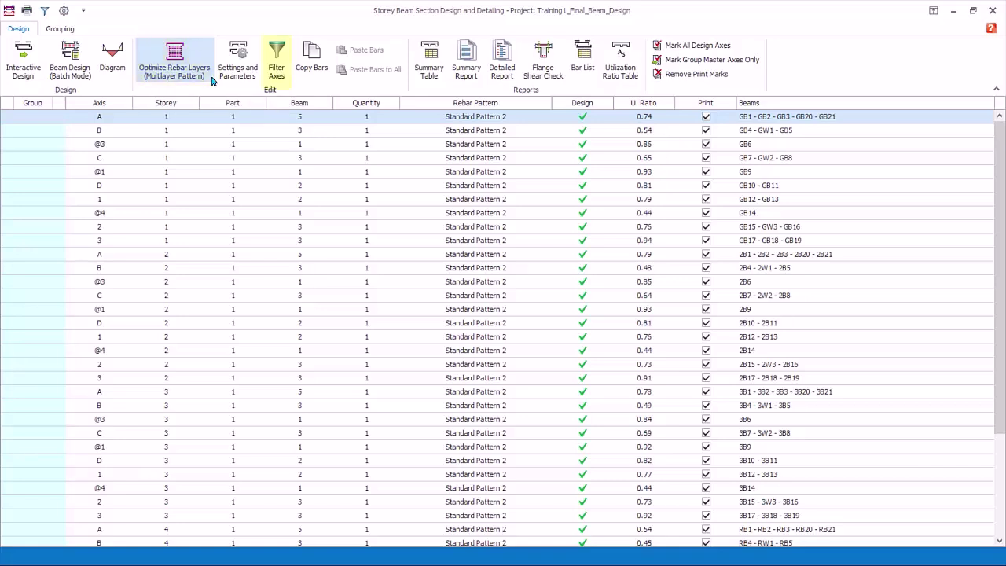
Step: Set up an axis filter for storeys 1 and 3, axes 1 and A, and failed members only, and discard it
{"action": "left_click", "coordinate": [276, 69]}
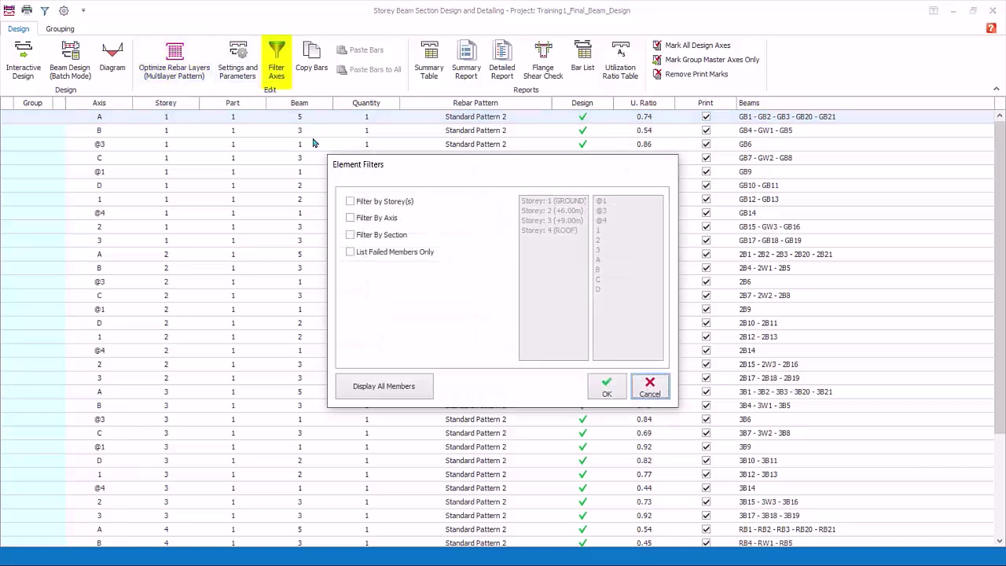
{"action": "left_click", "coordinate": [349, 201]}
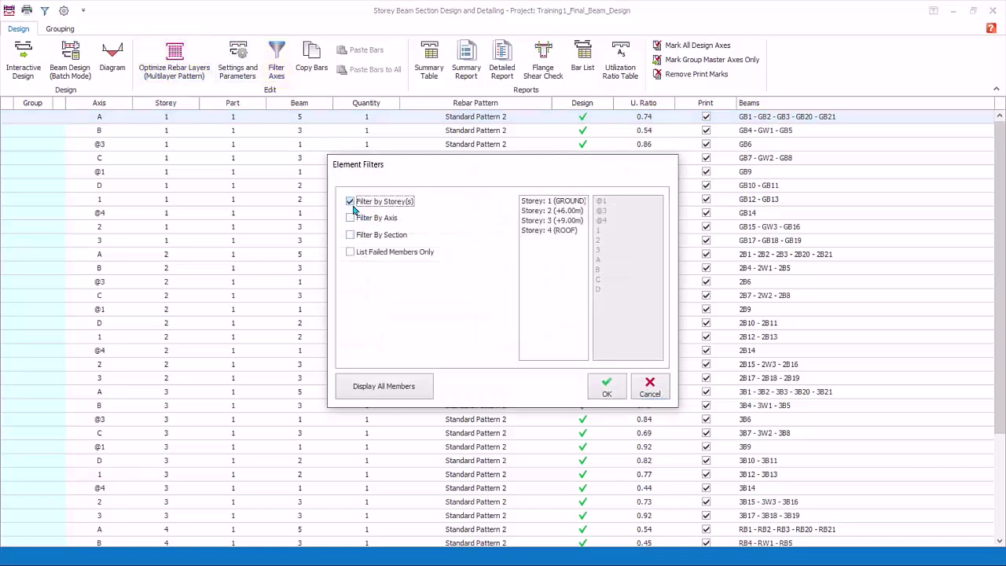
{"action": "left_click", "coordinate": [351, 218]}
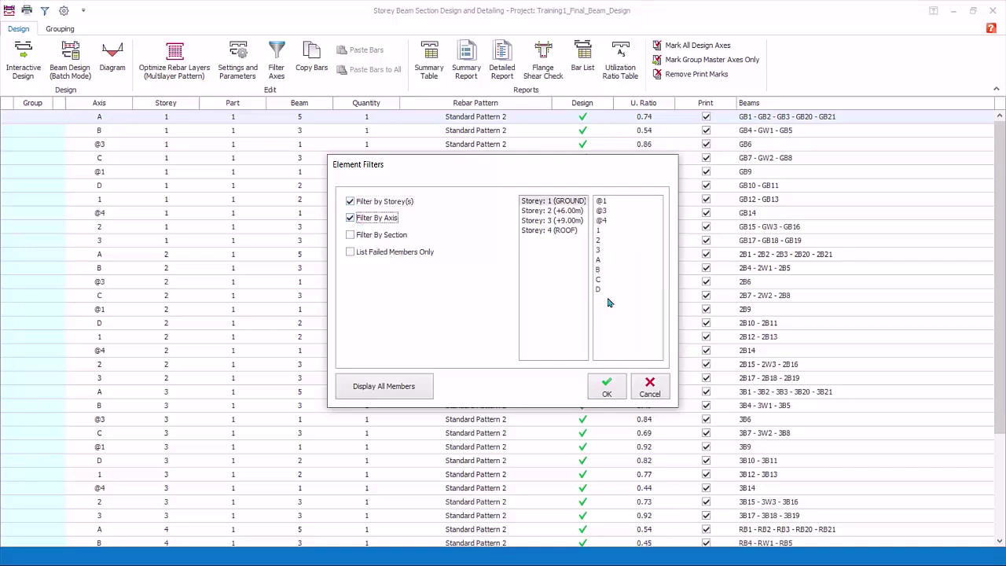
{"action": "left_click", "coordinate": [572, 221]}
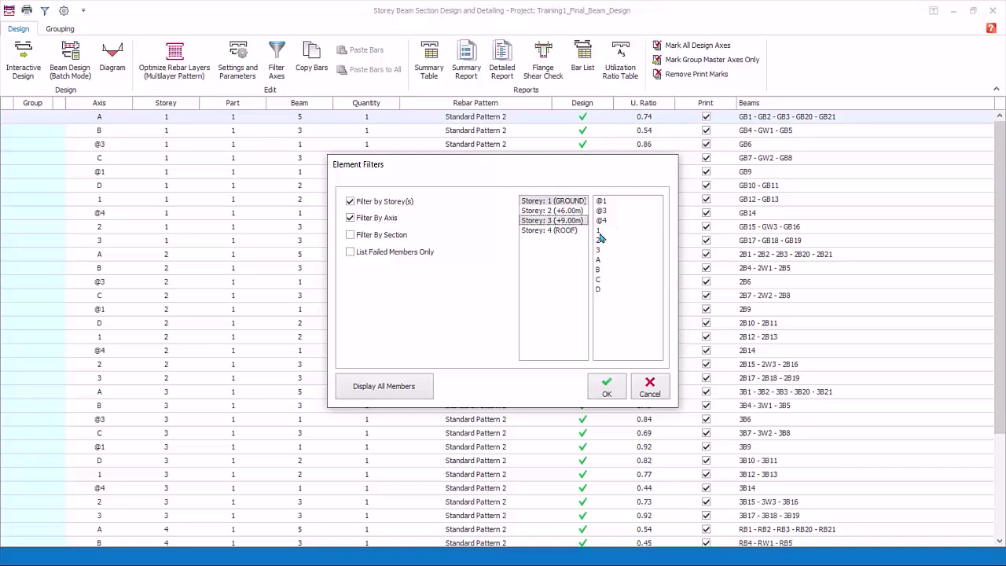
{"action": "left_click", "coordinate": [601, 232]}
{"action": "left_click", "coordinate": [600, 260]}
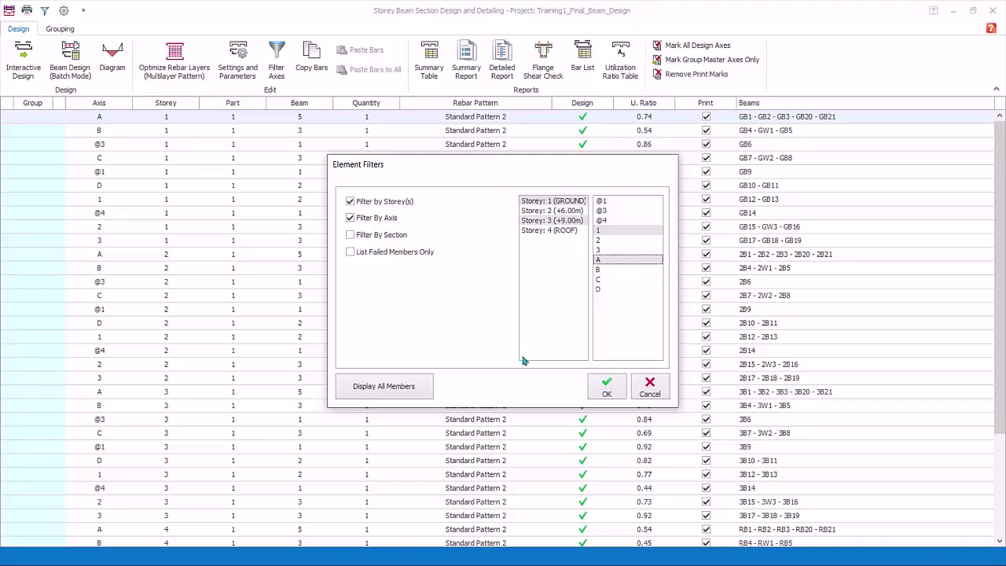
{"action": "left_click", "coordinate": [368, 256]}
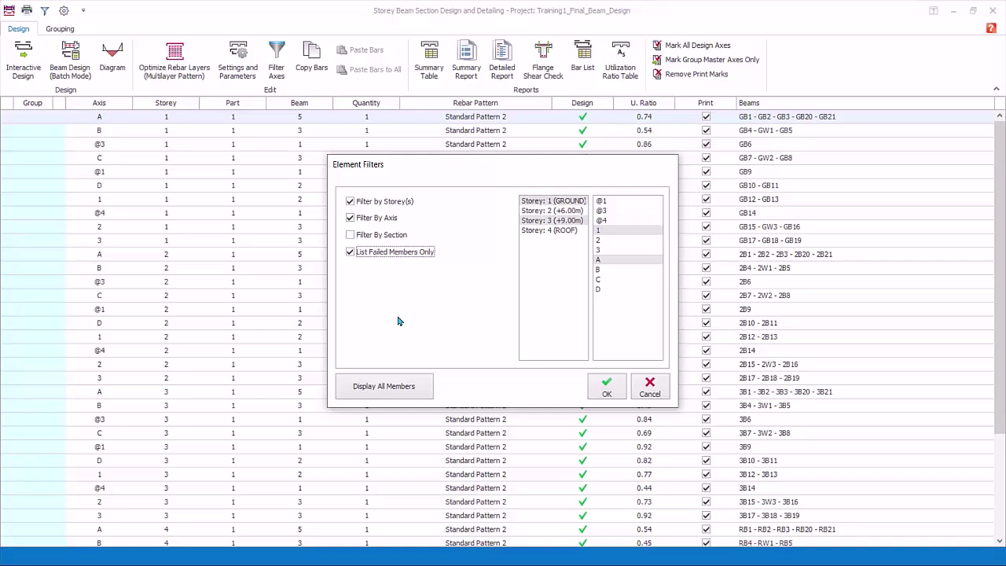
{"action": "left_click", "coordinate": [650, 387]}
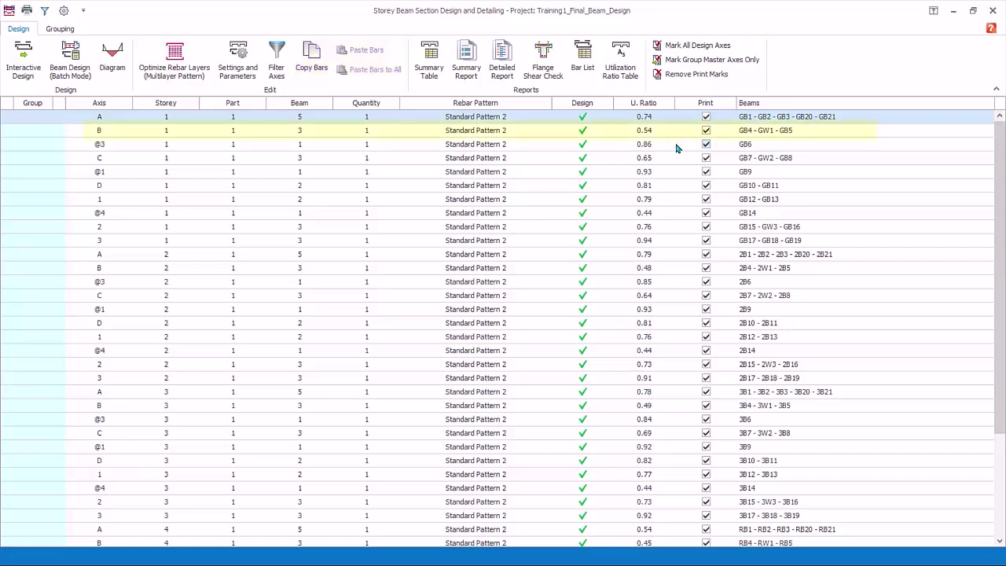
Step: Copy the bars of axis B on storey 1 to axis C on the same storey, and close the storey beam design
{"action": "left_click", "coordinate": [766, 132]}
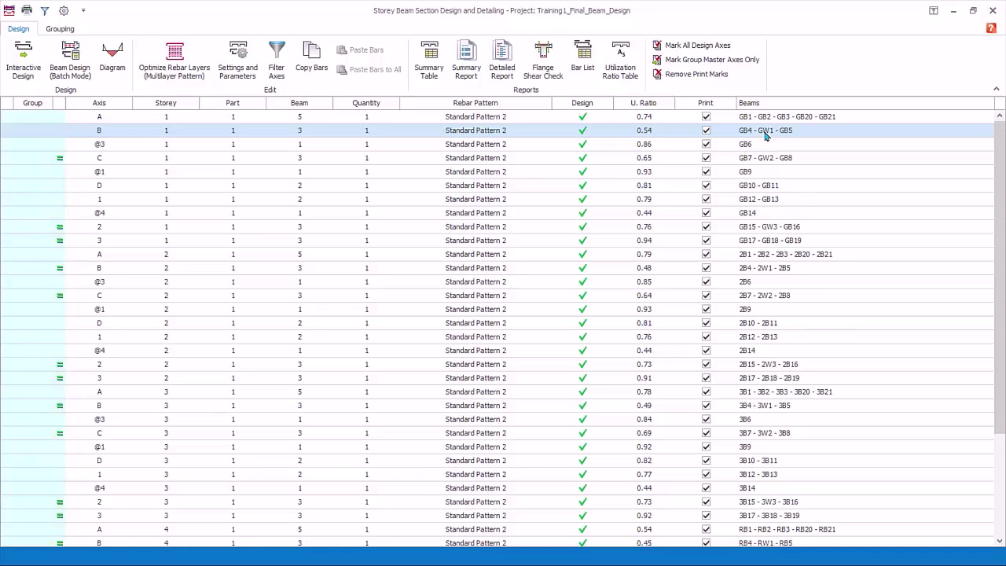
{"action": "left_click", "coordinate": [314, 69]}
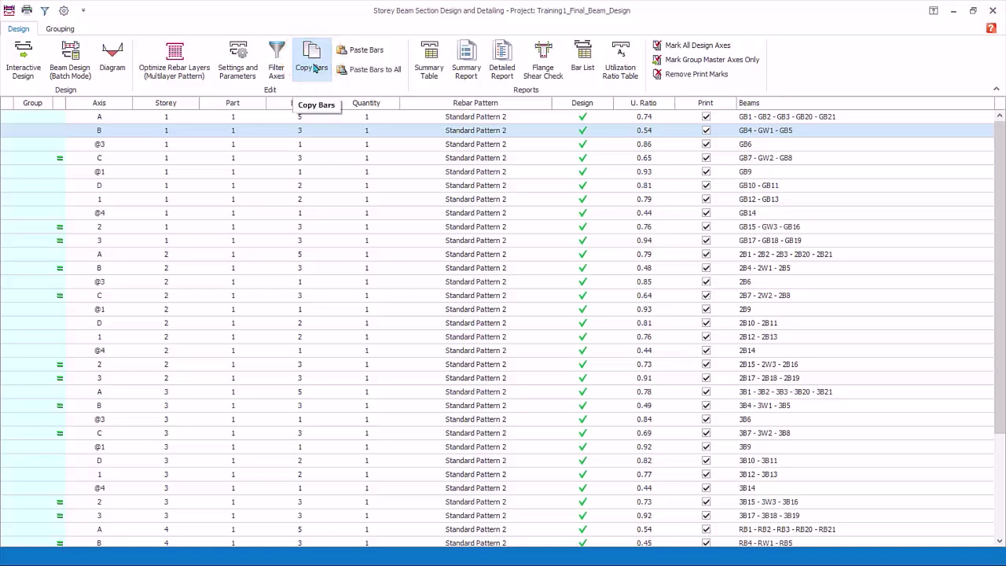
{"action": "left_click", "coordinate": [755, 157]}
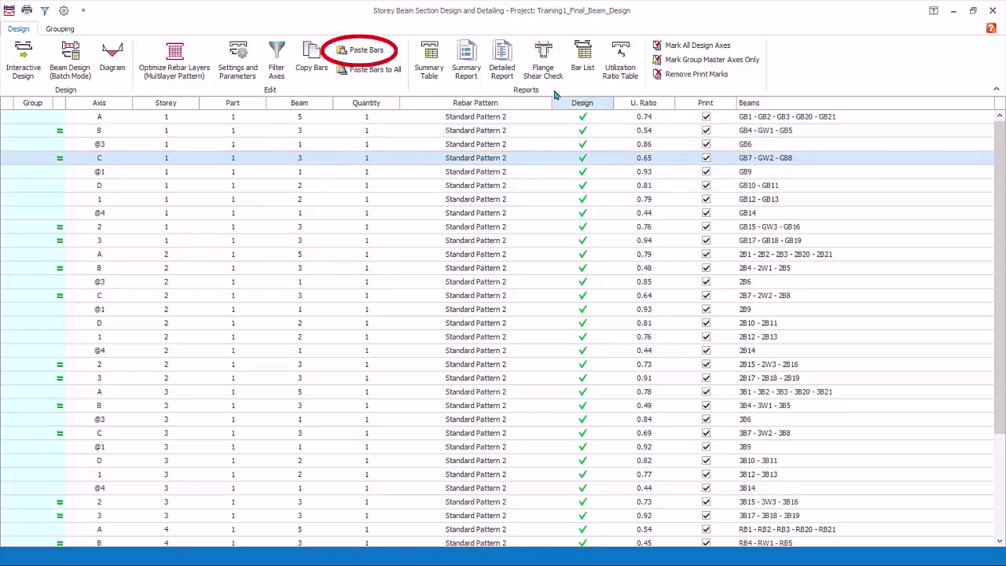
{"action": "left_click", "coordinate": [375, 53]}
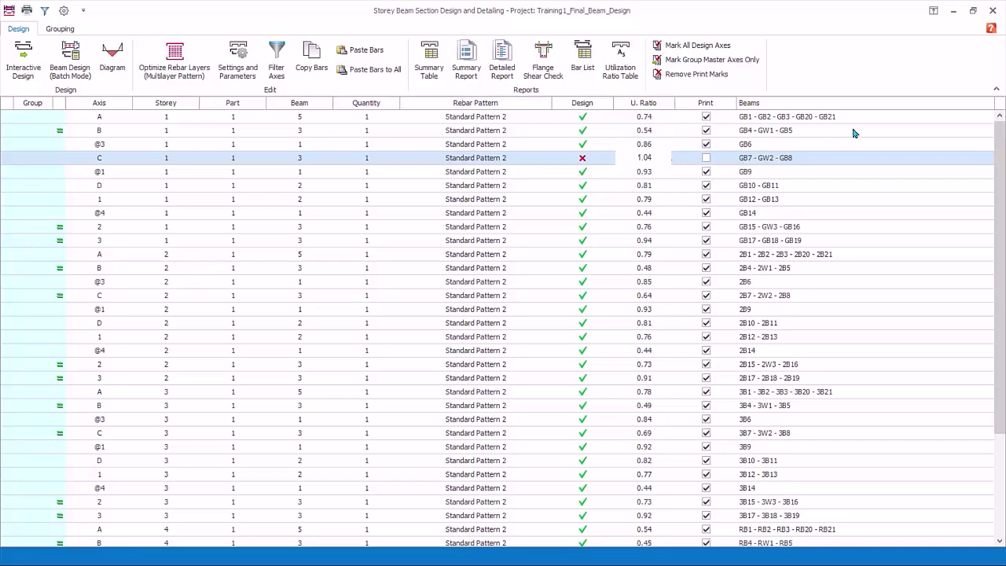
{"action": "left_click", "coordinate": [994, 11]}
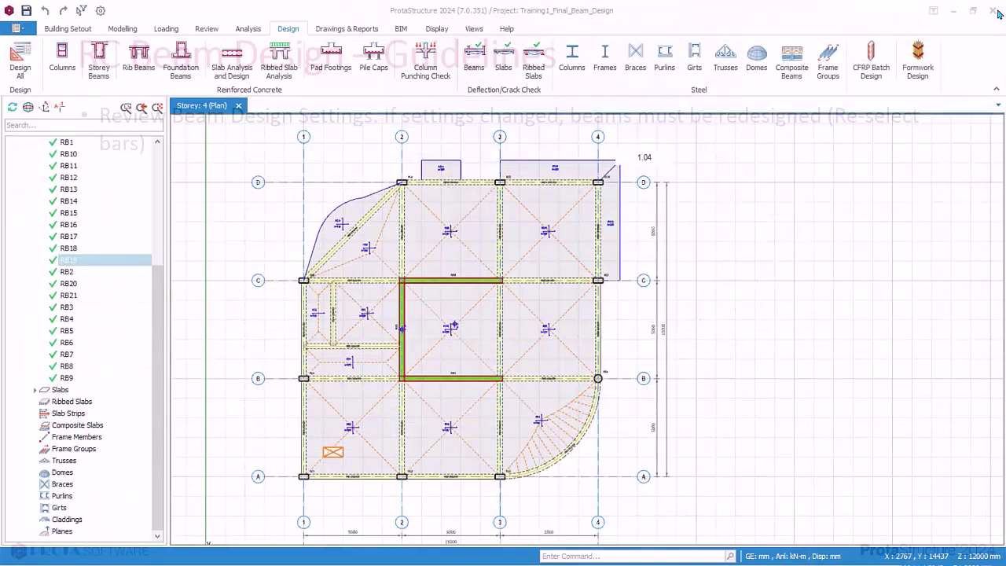